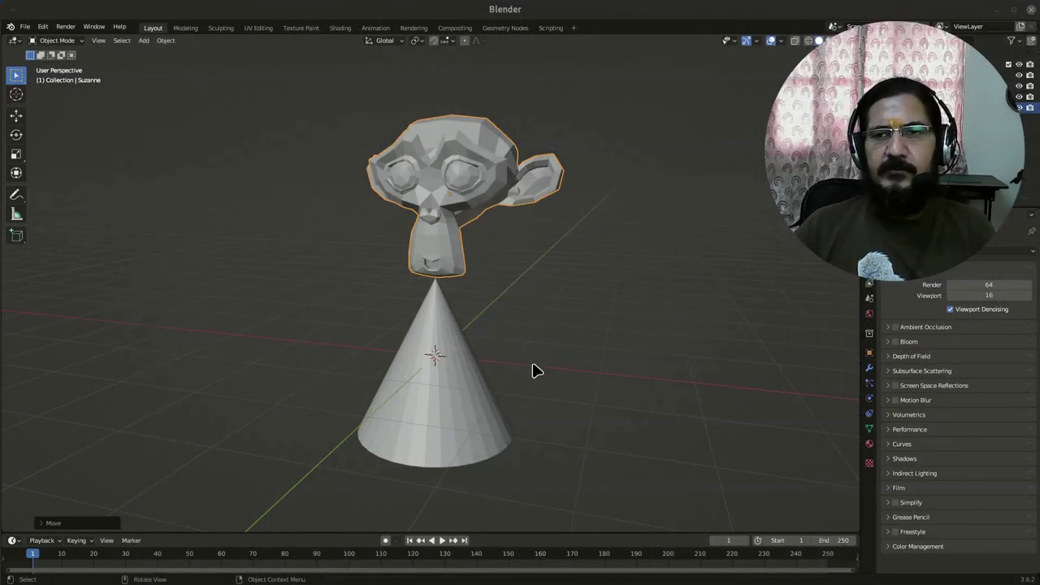
# Orbit around Suzanne and the cone, then start and cancel a trial Z rotation.
pyautogui.moveTo(577, 344); pyautogui.dragTo(520, 343, button='middle')
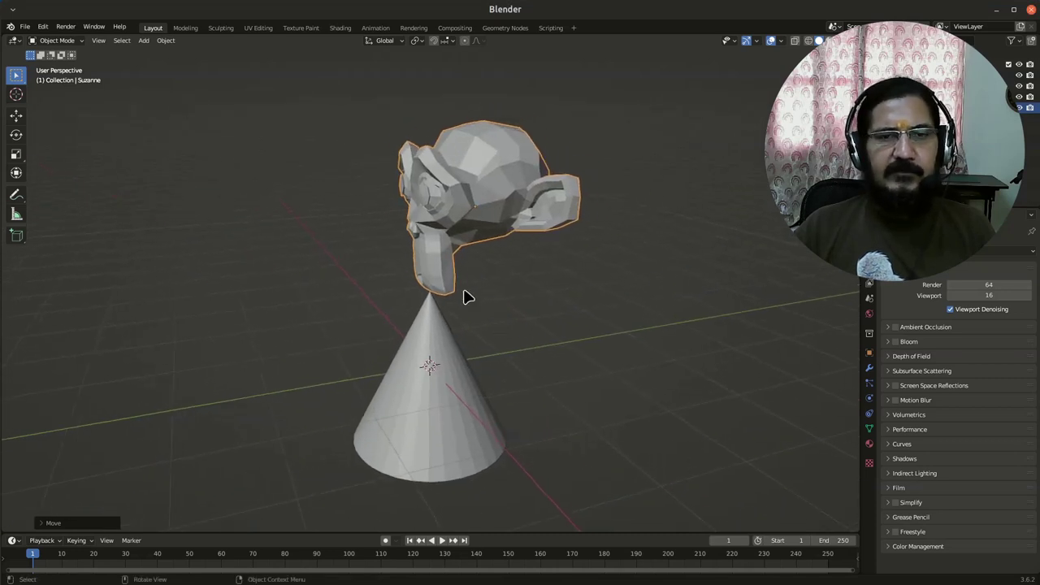
pyautogui.press('g')
pyautogui.moveTo(452, 292); pyautogui.dragTo(504, 295, button='middle')
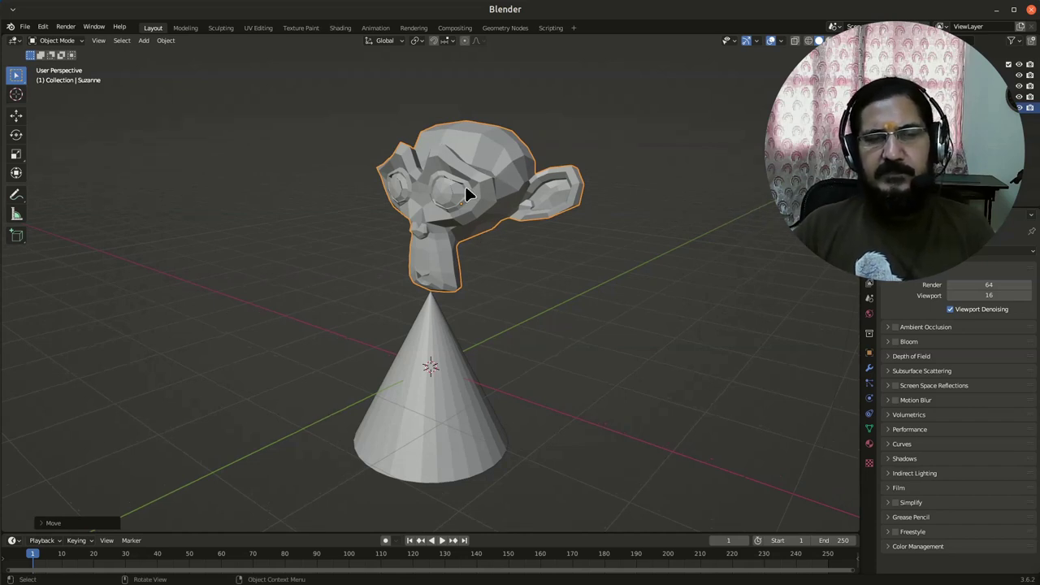
pyautogui.press('r')
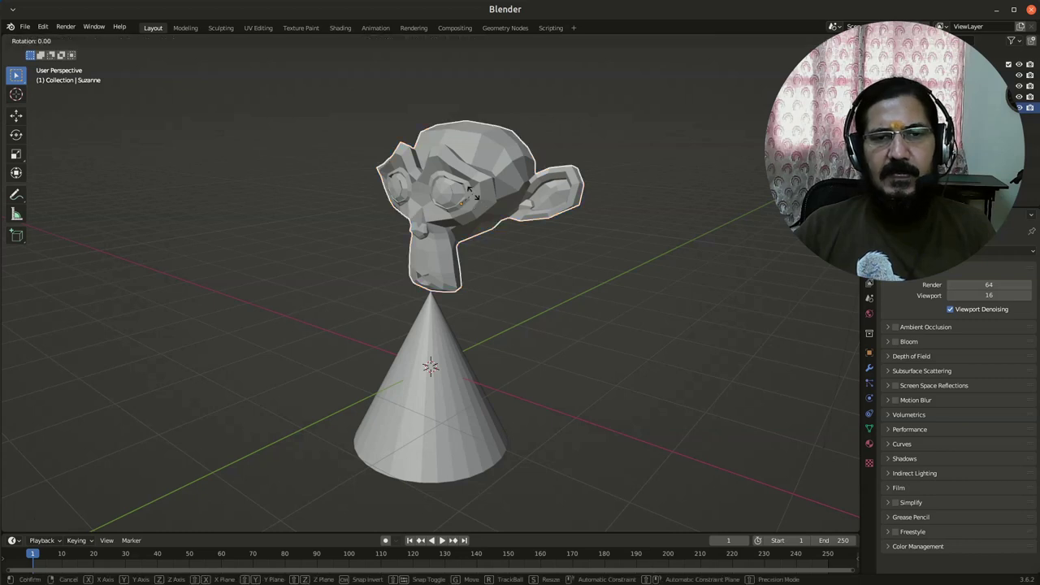
pyautogui.press('z')
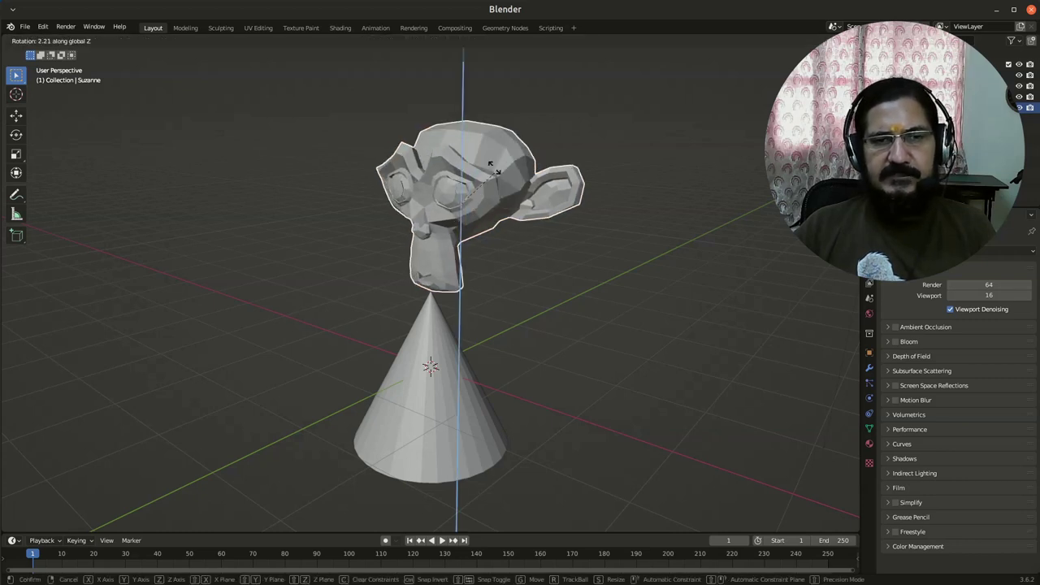
pyautogui.press('Escape')
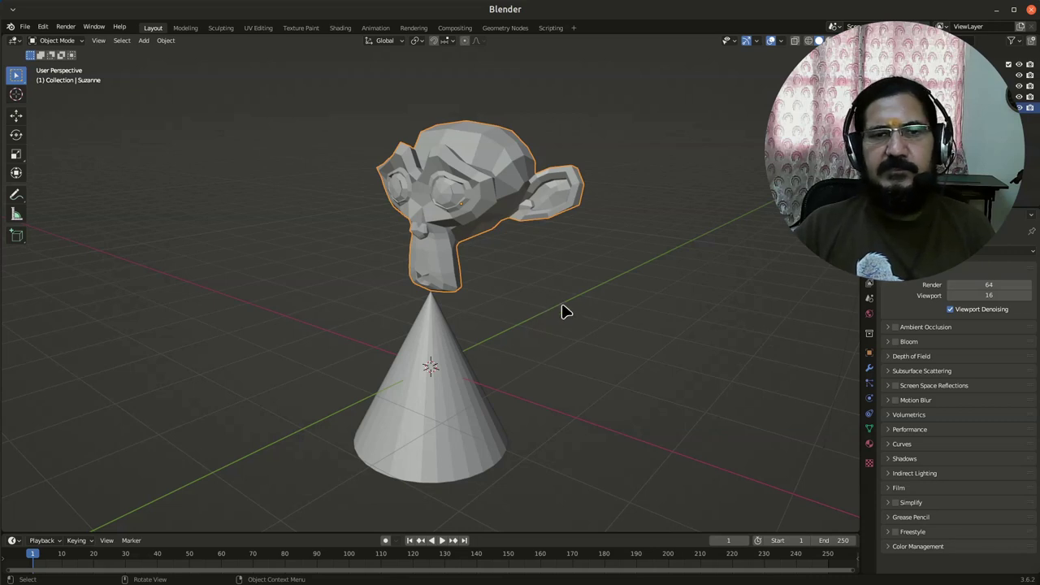
# Tilt Suzanne about the global X axis so its chin rests on the cone tip.
pyautogui.moveTo(515, 385); pyautogui.dragTo(494, 394, button='middle')
pyautogui.scroll(-1, 480, 249)
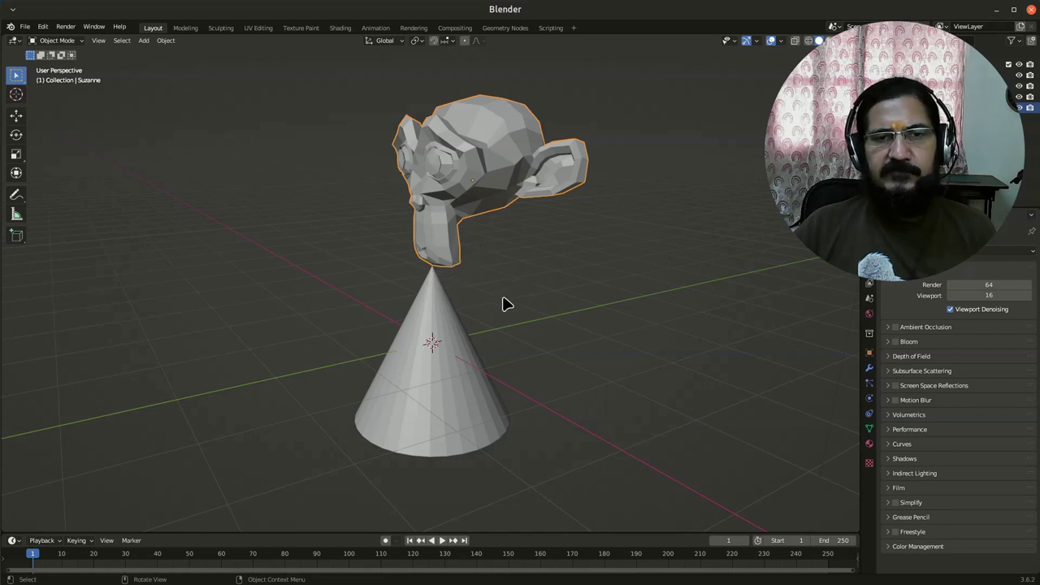
pyautogui.moveTo(504, 302); pyautogui.dragTo(453, 392, button='middle')
pyautogui.moveTo(655, 383); pyautogui.dragTo(592, 366, button='middle')
pyautogui.scroll(-1, 619, 378)
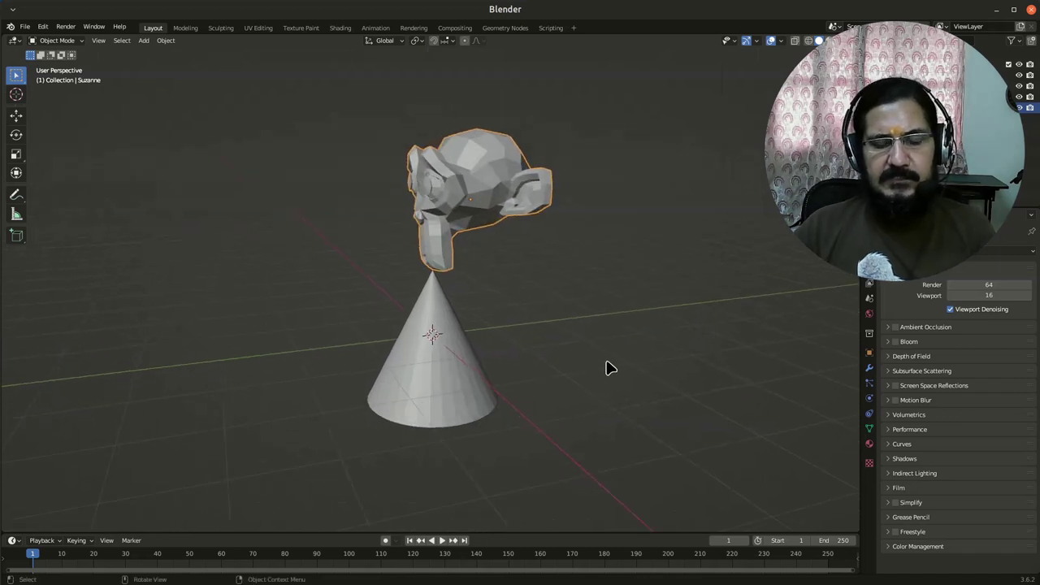
pyautogui.press('r')
pyautogui.press('x')
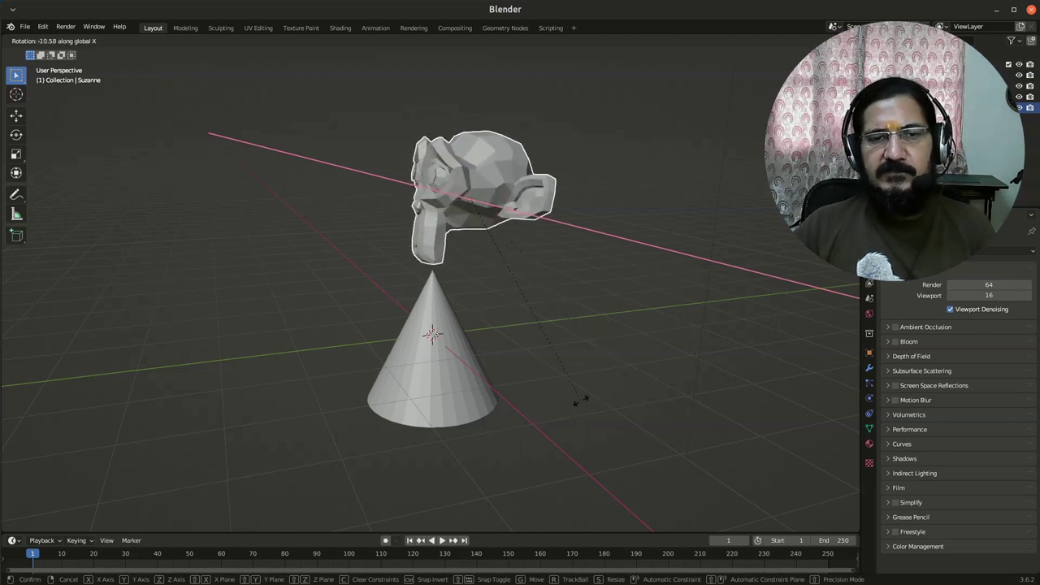
pyautogui.click(602, 410)
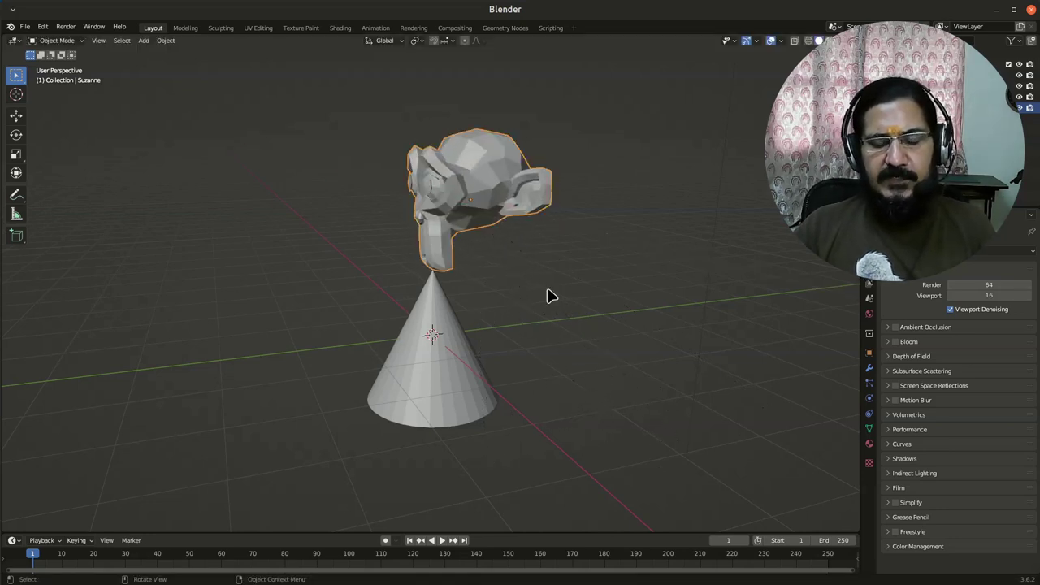
# Cancel a trial Z-axis rotation and view the scene from the Right side.
pyautogui.press('r')
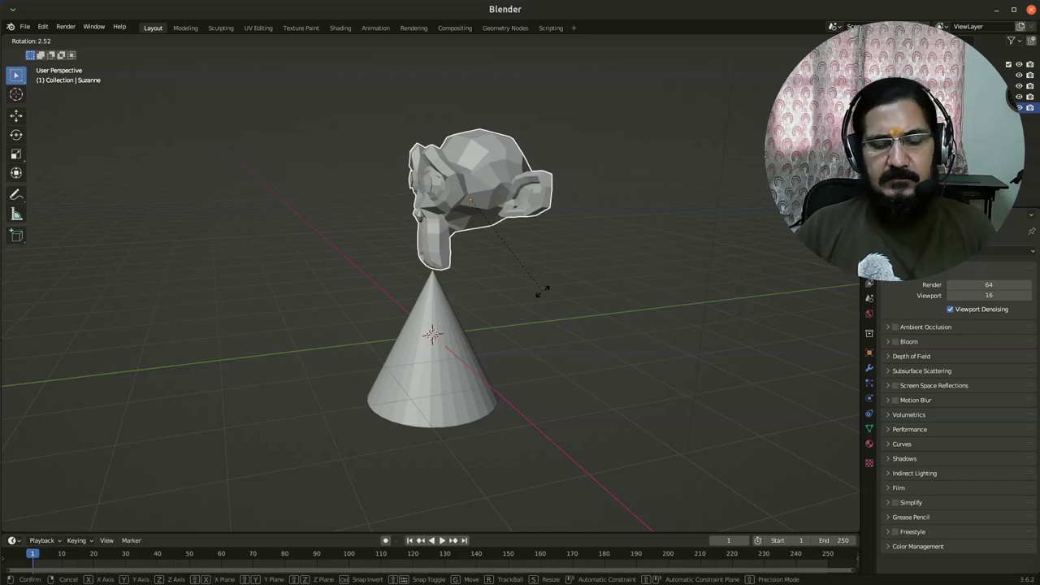
pyautogui.press('z')
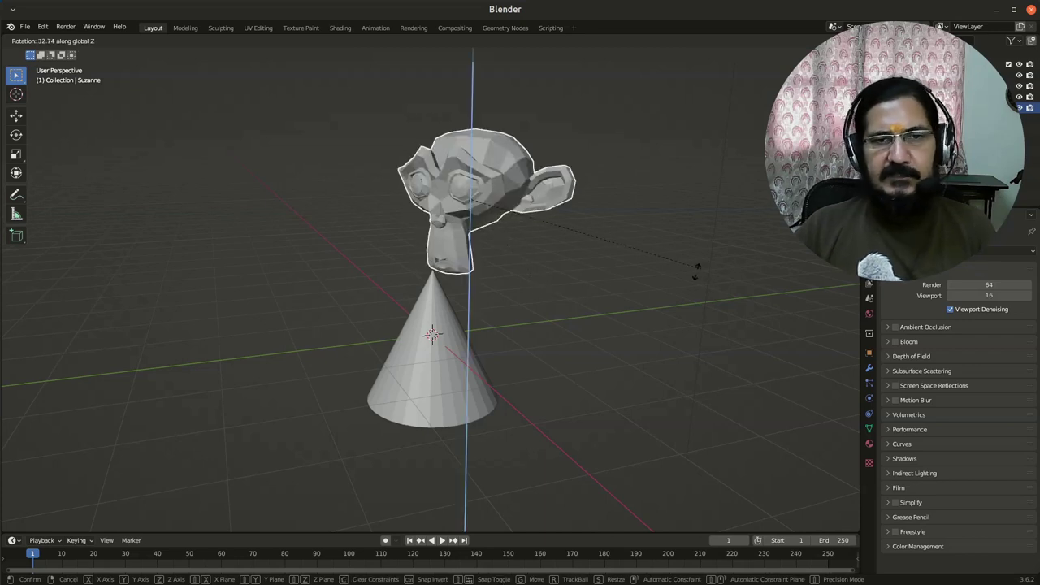
pyautogui.rightClick(835, 305)
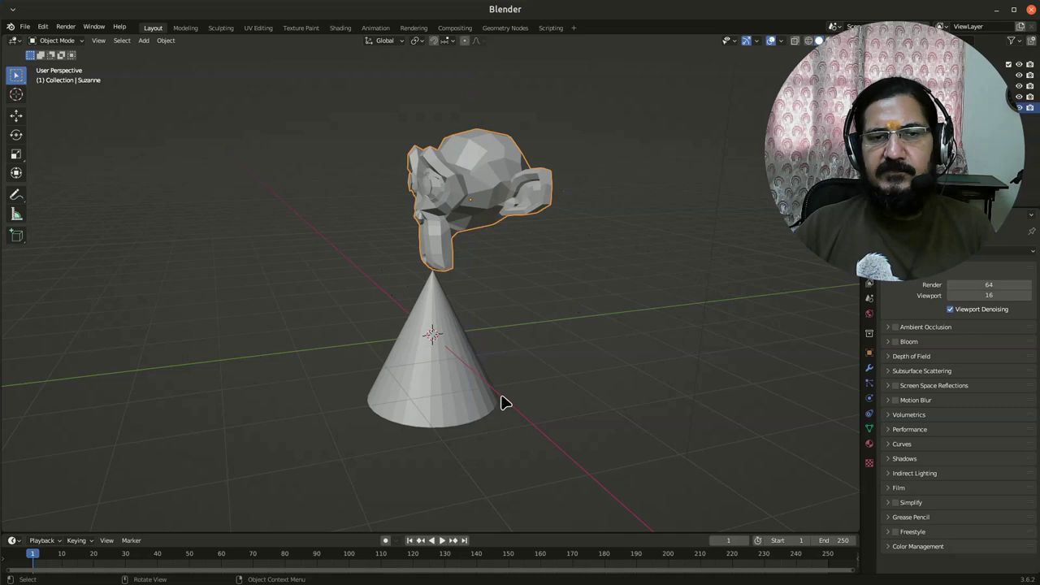
pyautogui.press('KP_3')
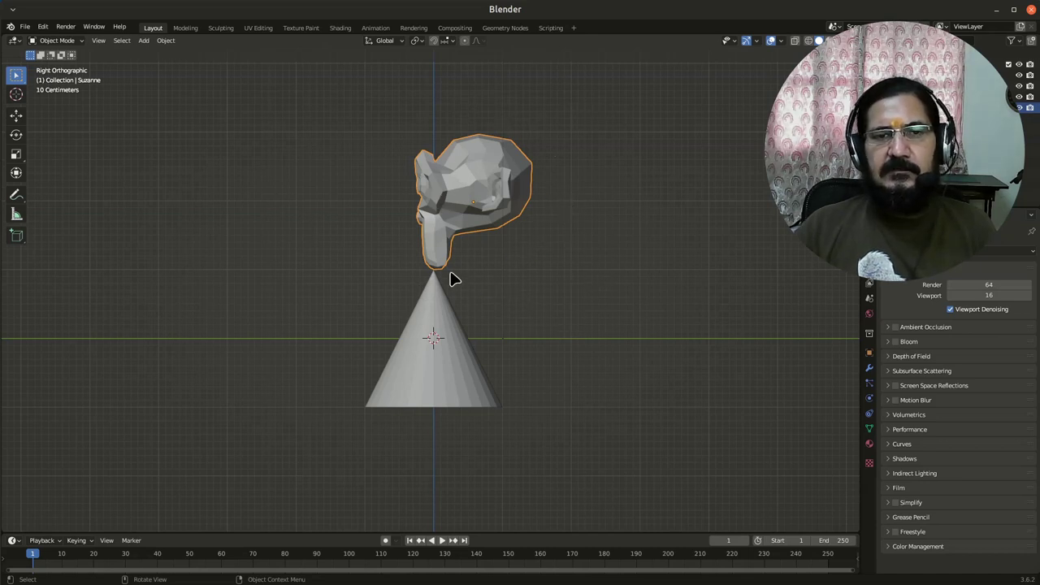
pyautogui.moveTo(455, 279)
pyautogui.mouseDown(button='middle')
pyautogui.moveTo(471, 290)
pyautogui.moveTo(453, 298)
pyautogui.mouseUp(button='middle')
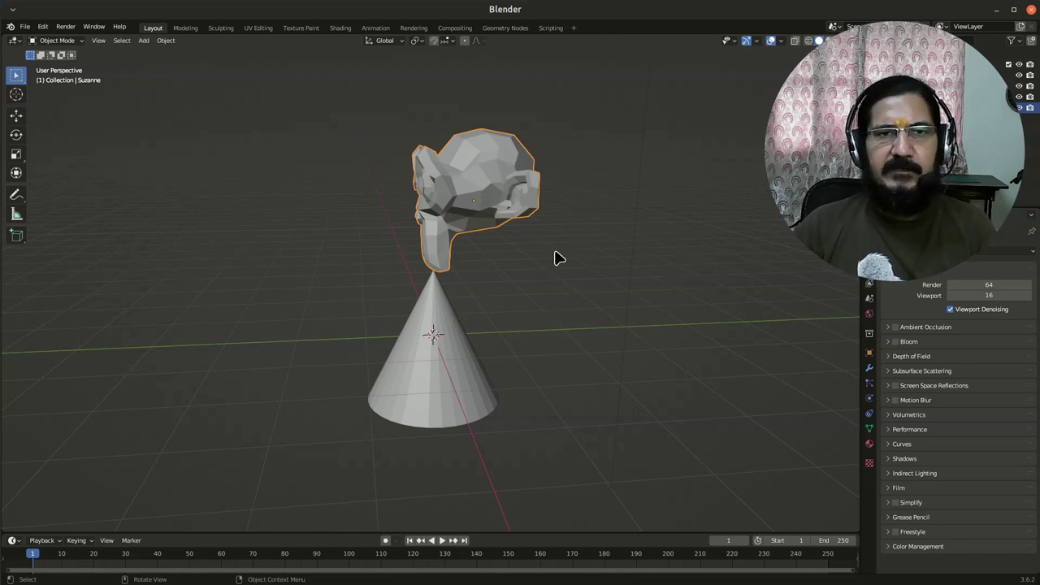
pyautogui.press('r')
pyautogui.press('z')
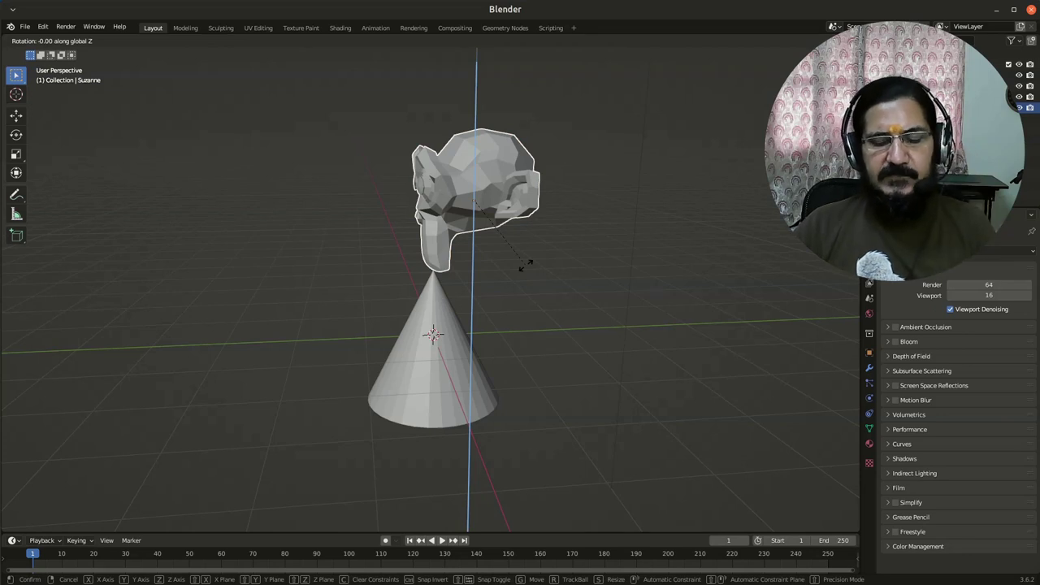
pyautogui.press('x')
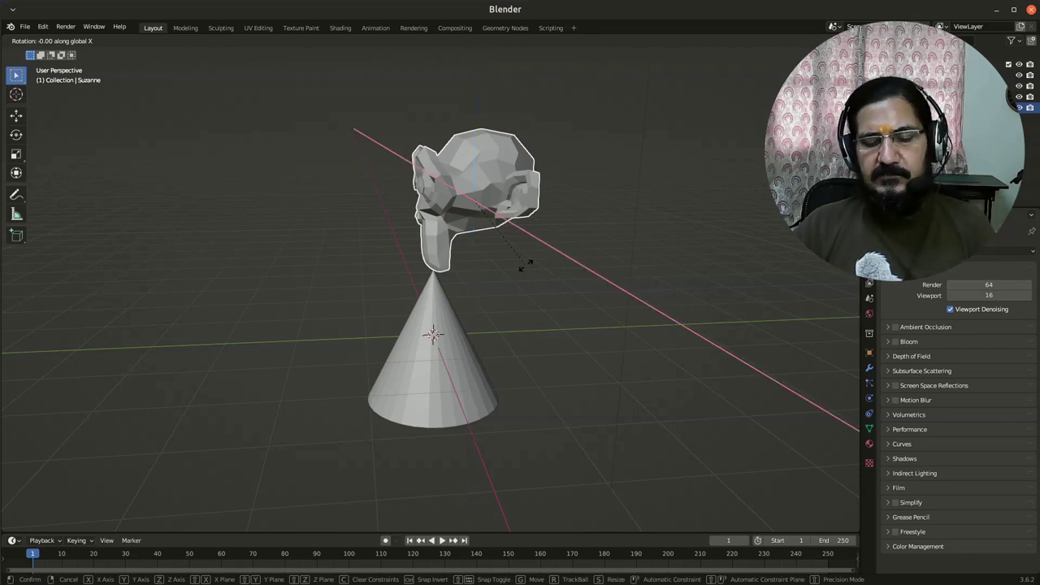
pyautogui.press('x')
pyautogui.press('Escape')
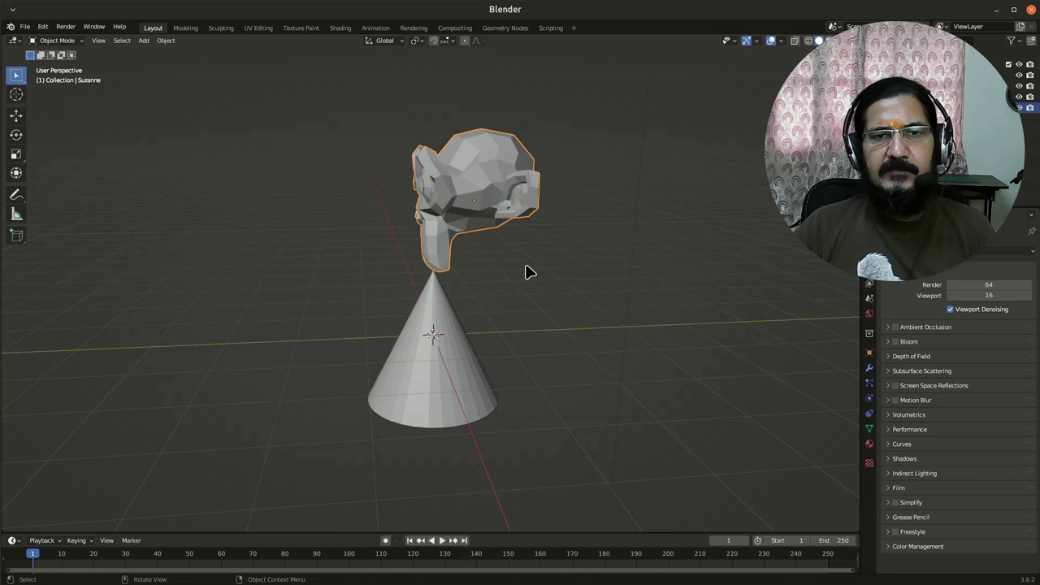
pyautogui.moveTo(477, 245)
pyautogui.mouseDown(button='middle')
pyautogui.moveTo(557, 255)
pyautogui.moveTo(477, 257)
pyautogui.moveTo(467, 235)
pyautogui.moveTo(617, 255)
pyautogui.moveTo(486, 258)
pyautogui.mouseUp(button='middle')
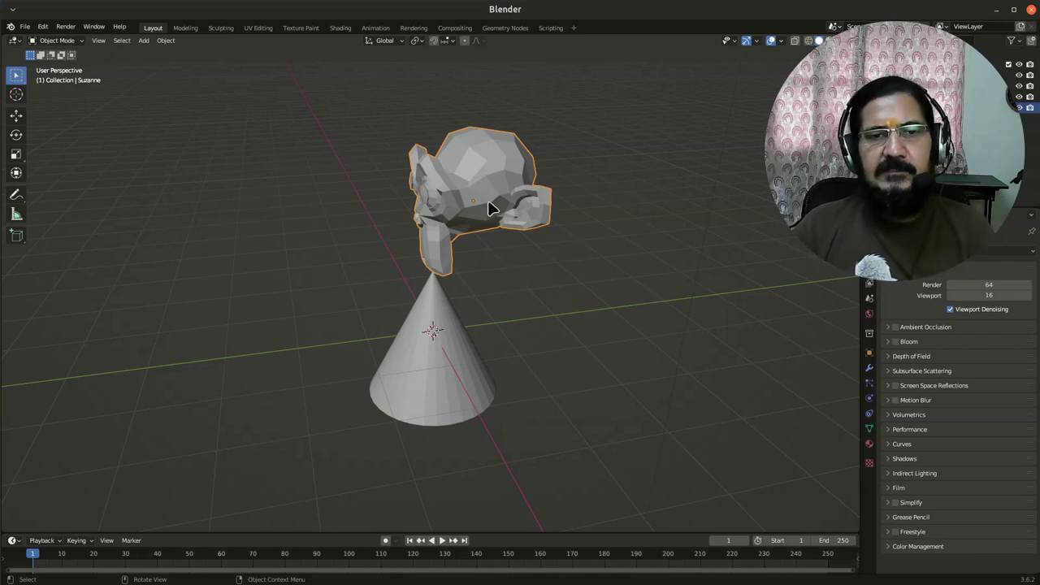
pyautogui.moveTo(490, 272); pyautogui.dragTo(521, 268, button='middle')
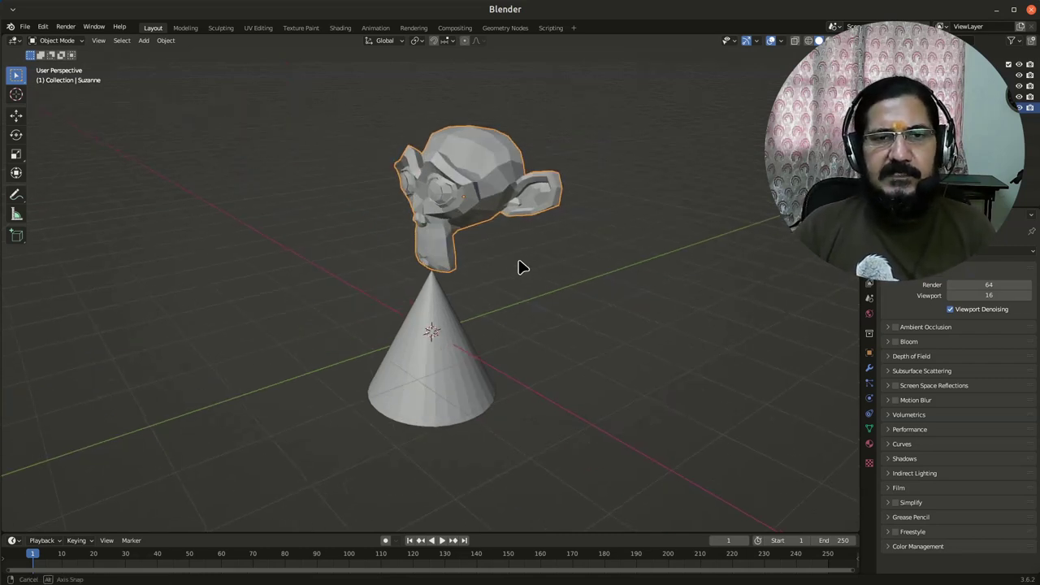
pyautogui.click(419, 42)
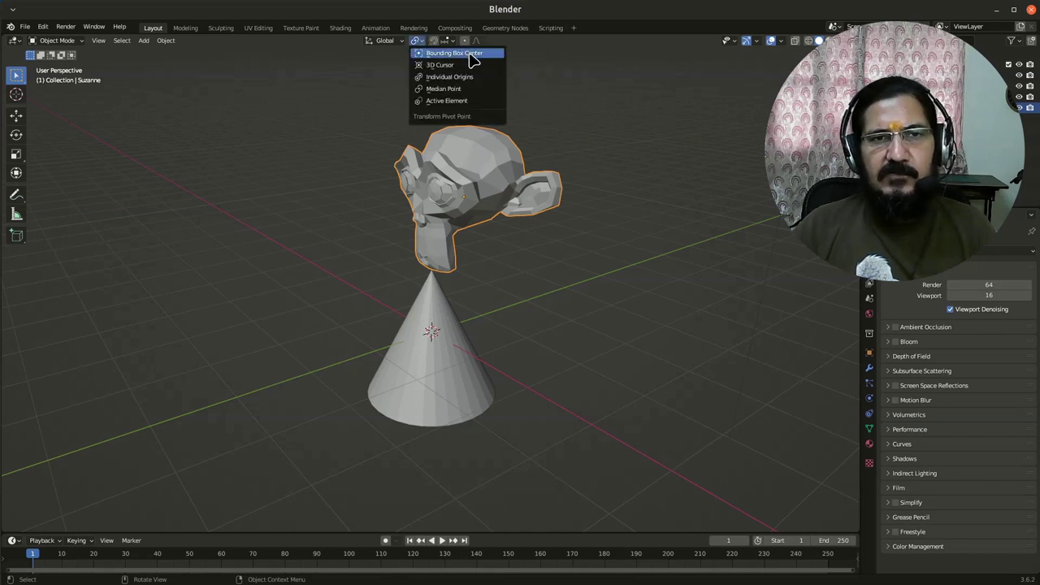
pyautogui.click(419, 41)
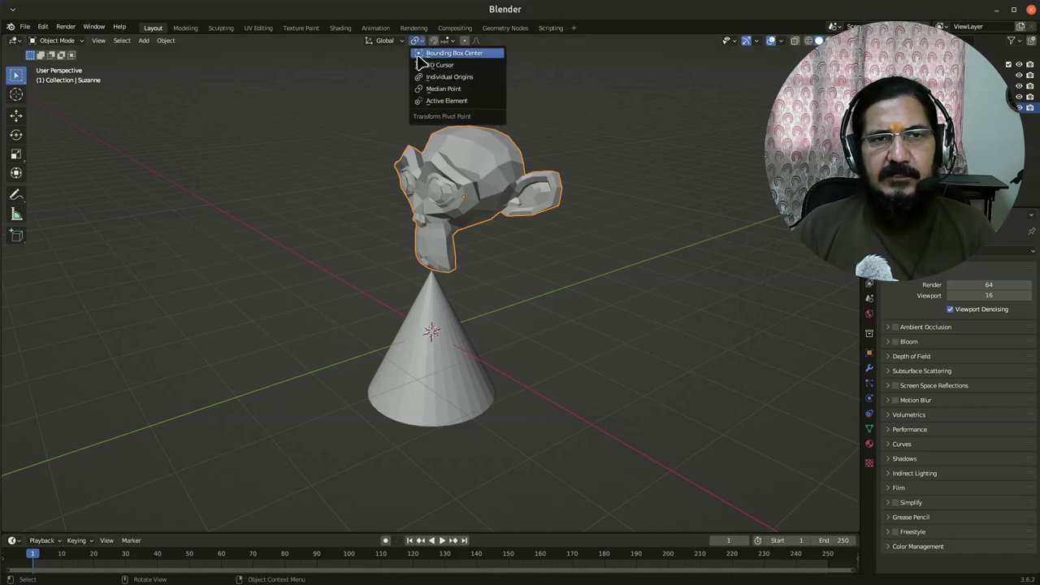
pyautogui.click(475, 79)
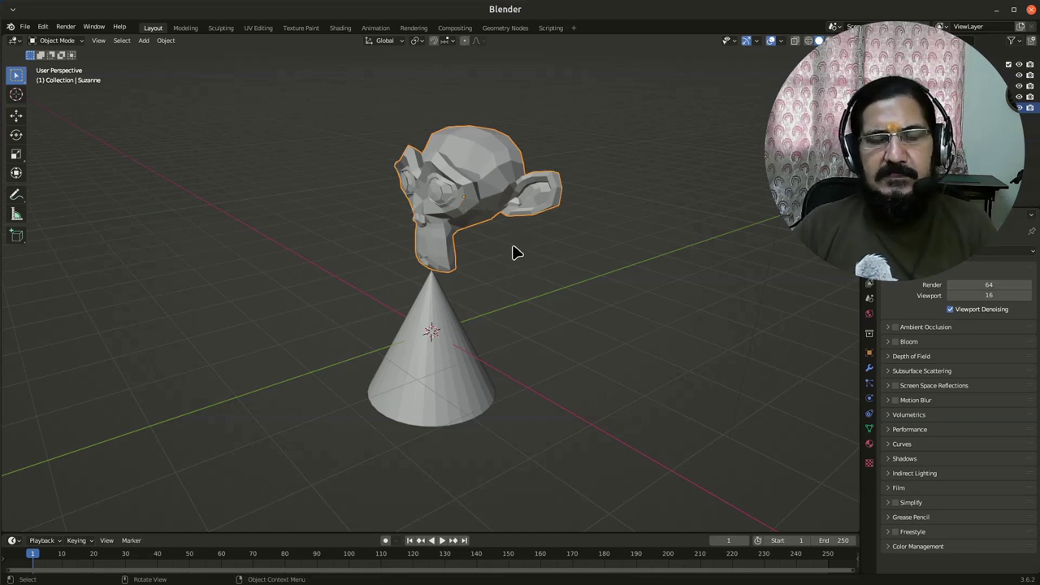
pyautogui.scroll(2, 512, 243)
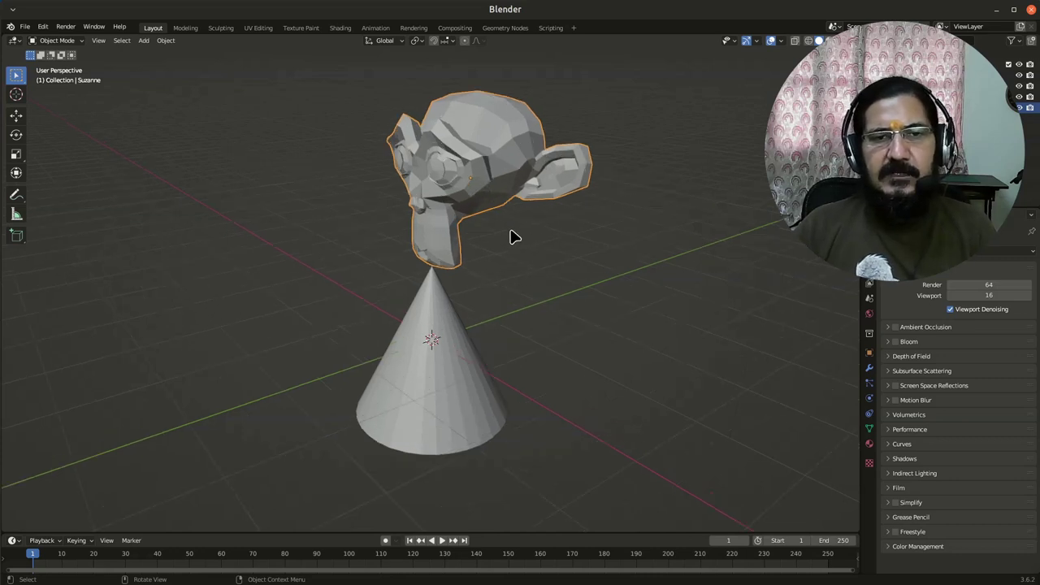
pyautogui.click(418, 41)
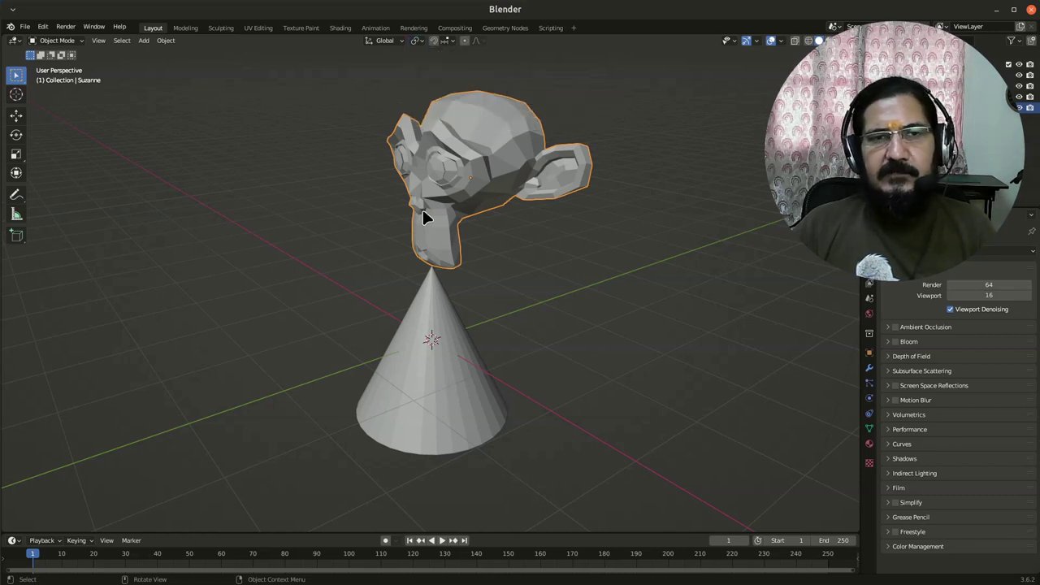
pyautogui.moveTo(496, 358); pyautogui.dragTo(501, 294, button='middle')
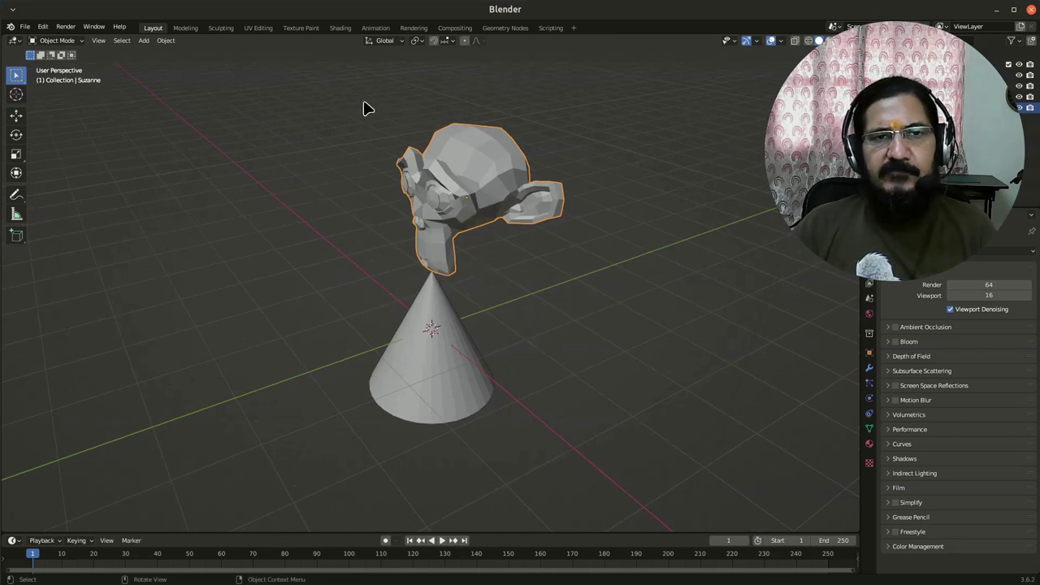
pyautogui.click(419, 41)
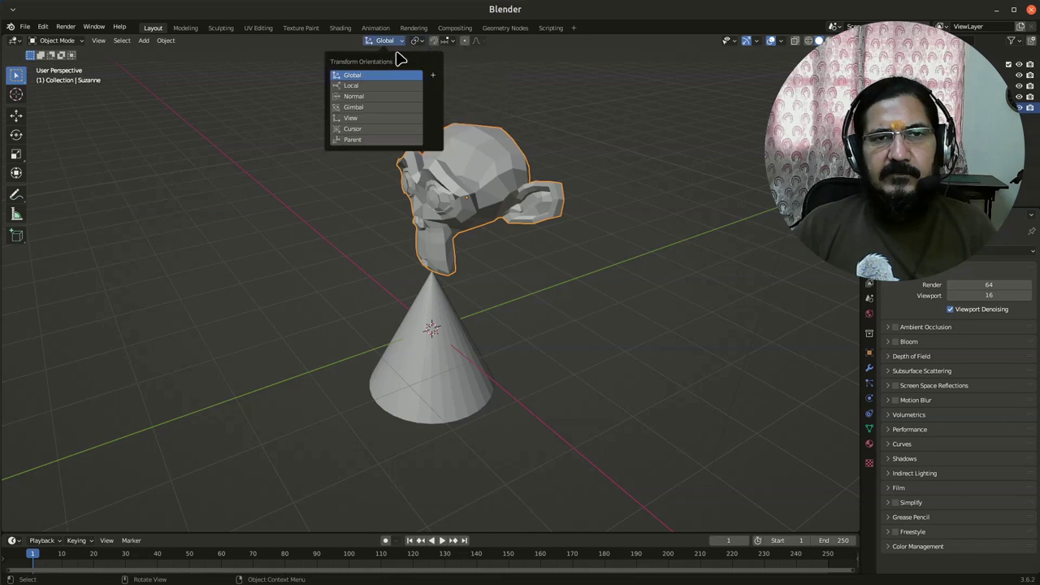
pyautogui.click(422, 42)
pyautogui.click(418, 41)
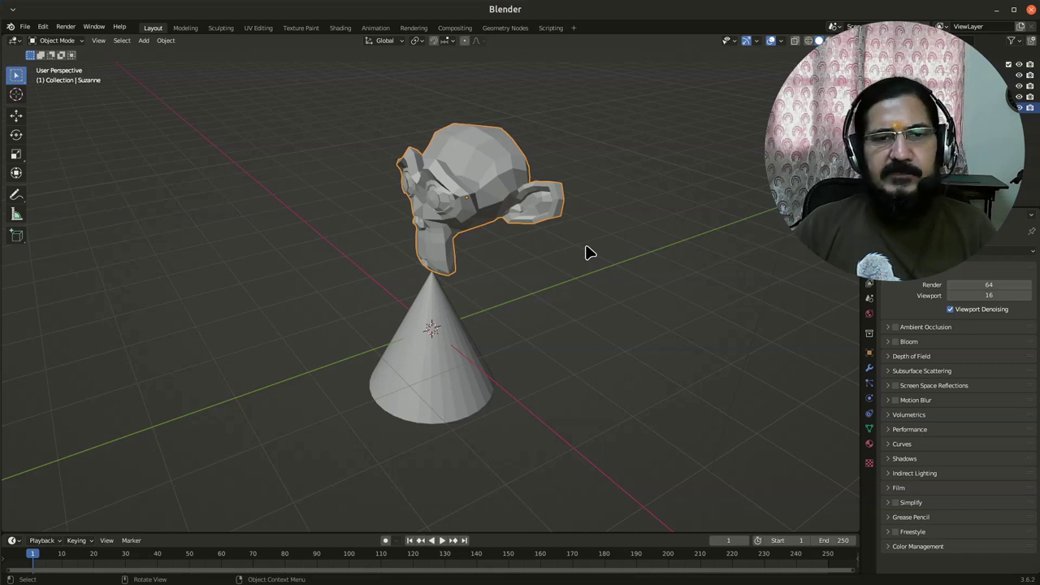
# Place the 3D cursor on the cone's tip in Right orthographic view.
pyautogui.press('KP_3')
pyautogui.scroll(3, 520, 280)
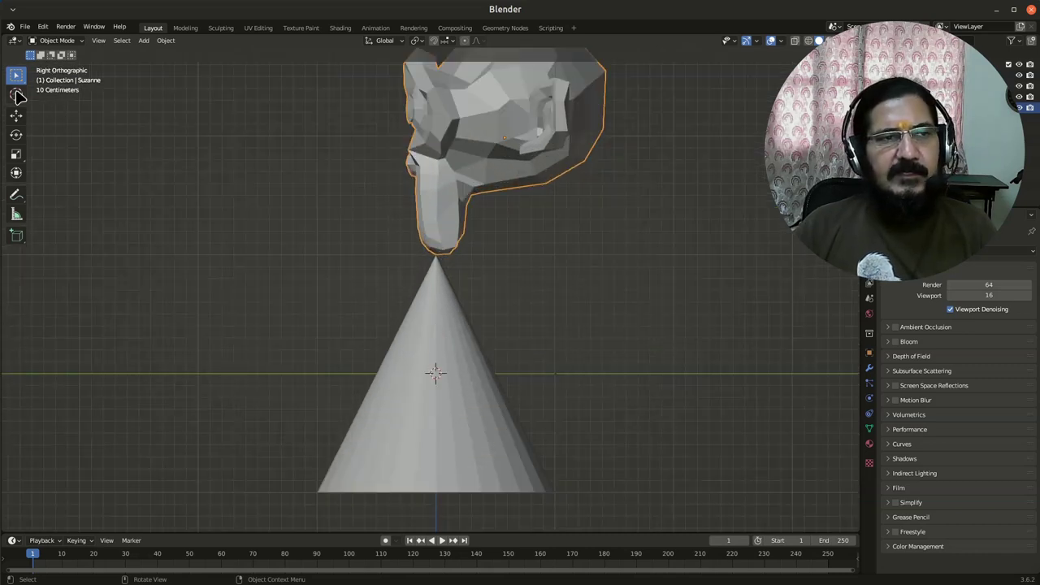
pyautogui.click(17, 94)
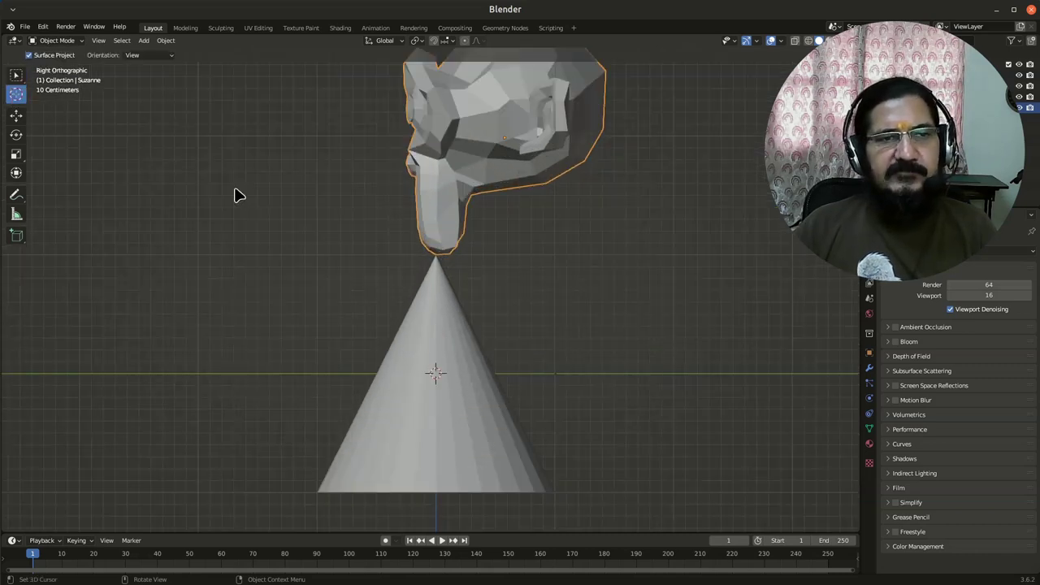
pyautogui.click(436, 258)
# Verify the cursor position from Front and Right views and check the Snap menu.
pyautogui.press('KP_1')
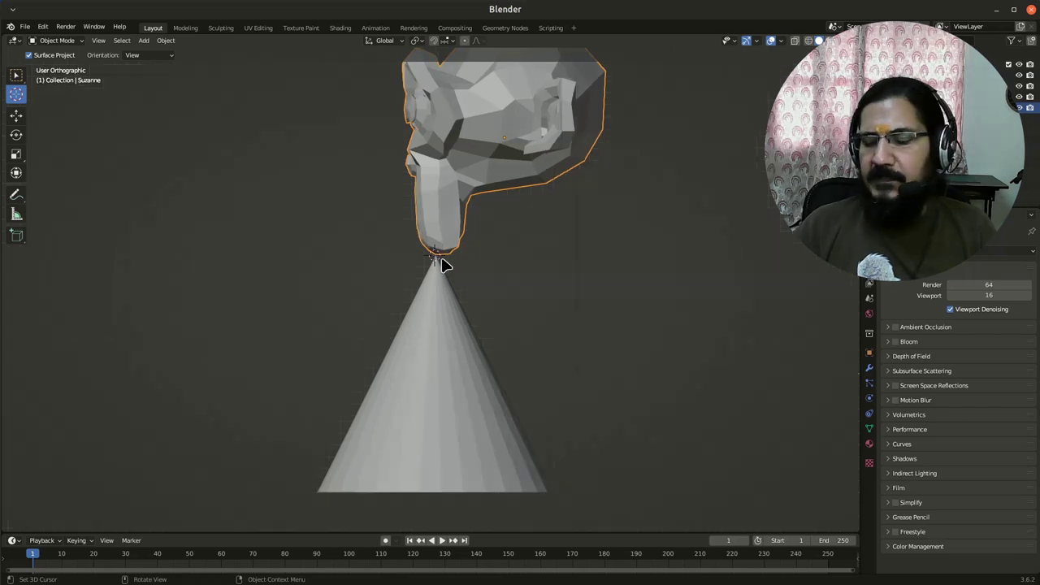
pyautogui.scroll(2, 439, 260)
pyautogui.scroll(4, 429, 257)
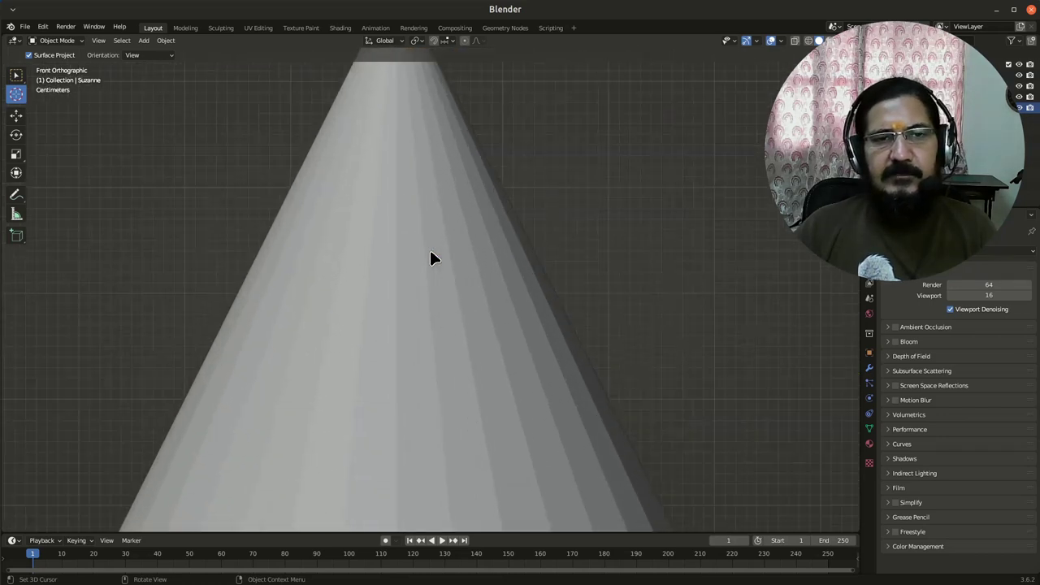
pyautogui.keyDown('shift'); pyautogui.moveTo(519, 304); pyautogui.dragTo(517, 483, button='middle'); pyautogui.keyUp('shift')
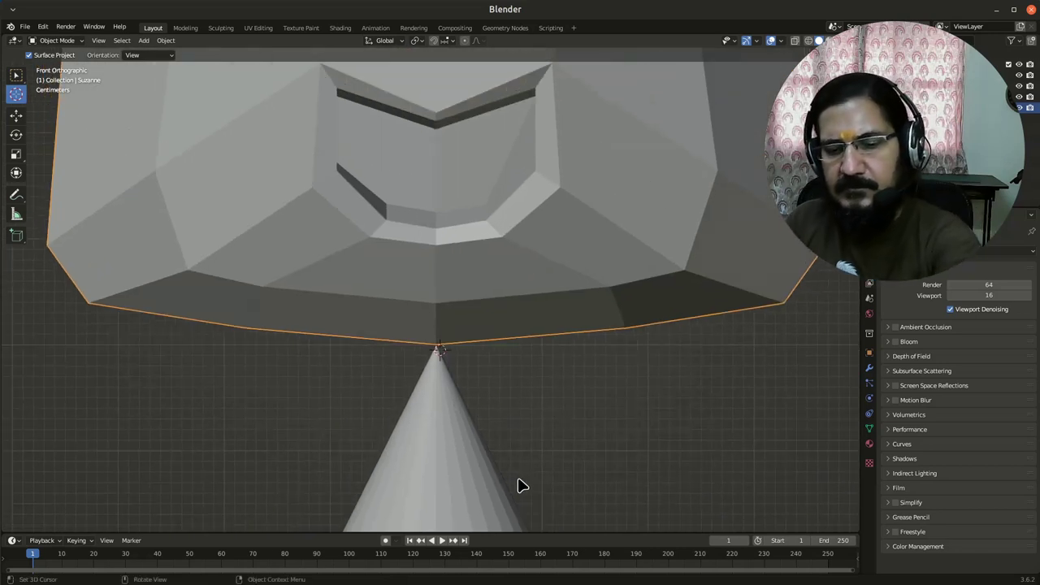
pyautogui.press('KP_3')
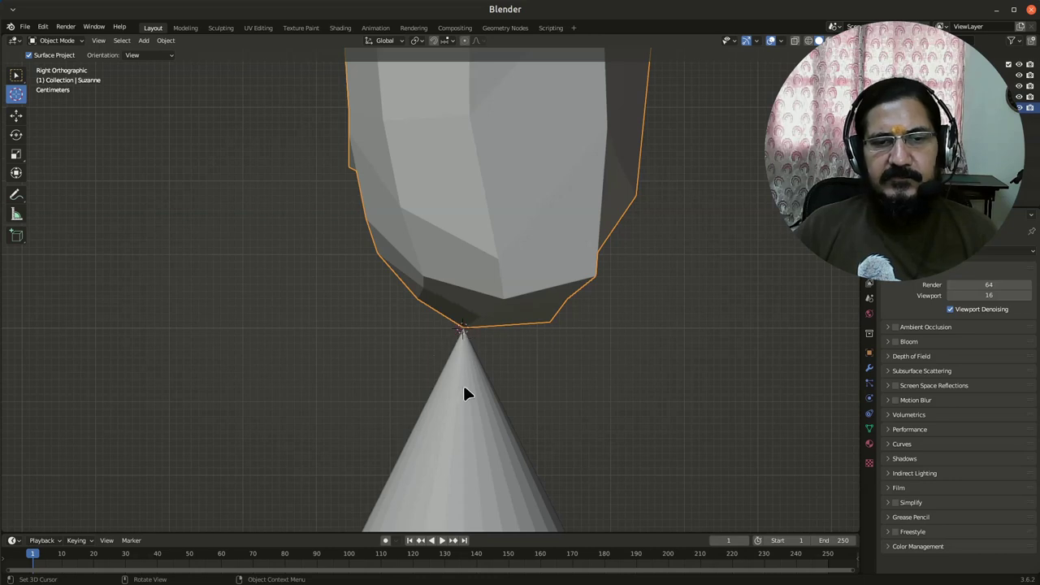
pyautogui.press('KP_1')
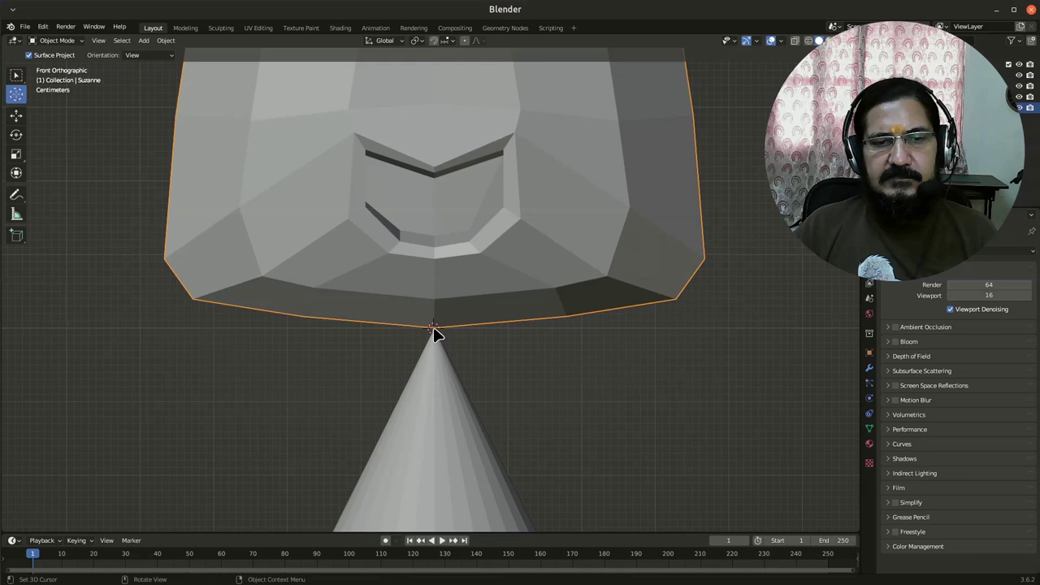
pyautogui.rightClick(435, 333)
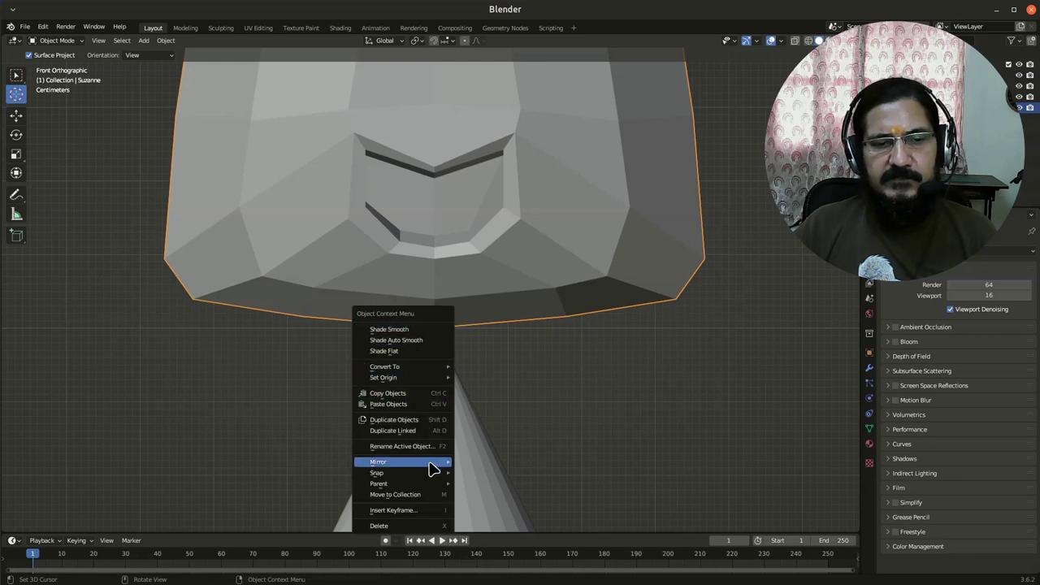
pyautogui.moveTo(433, 478)
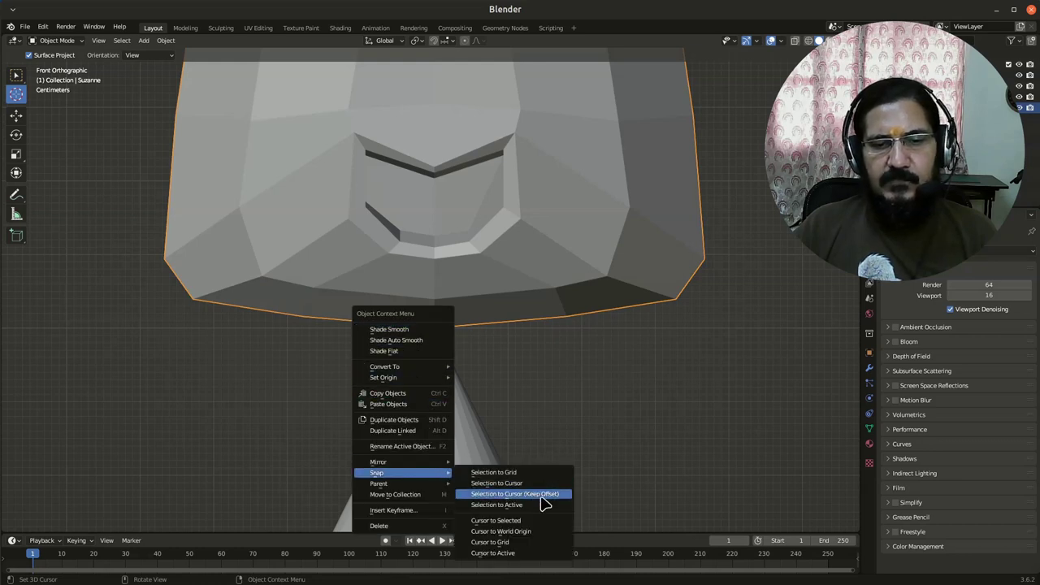
pyautogui.click(520, 542)
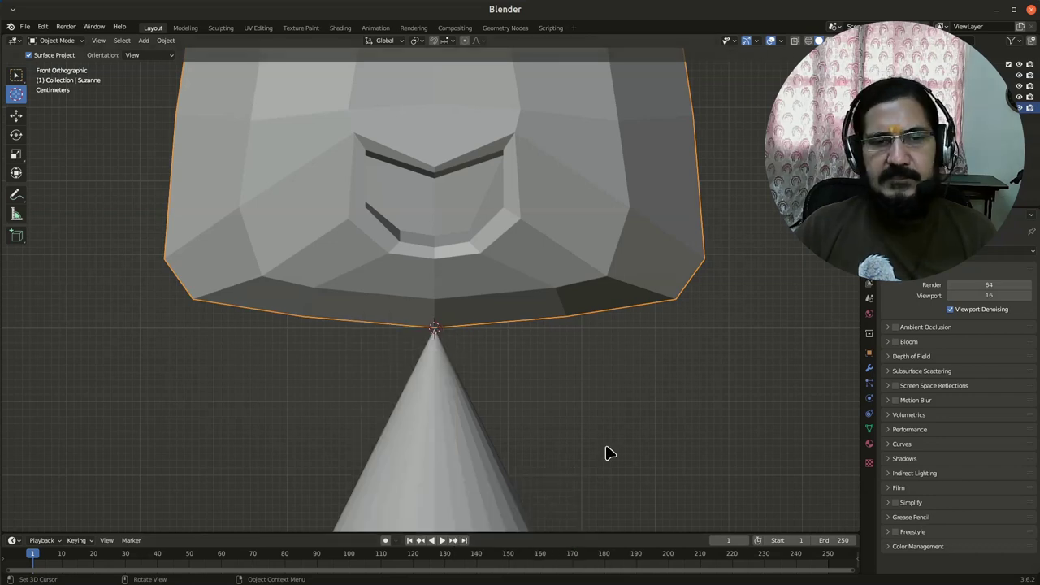
# With Select Box active, set Transform Pivot Point to 3D Cursor and return to perspective.
pyautogui.press('KP_3')
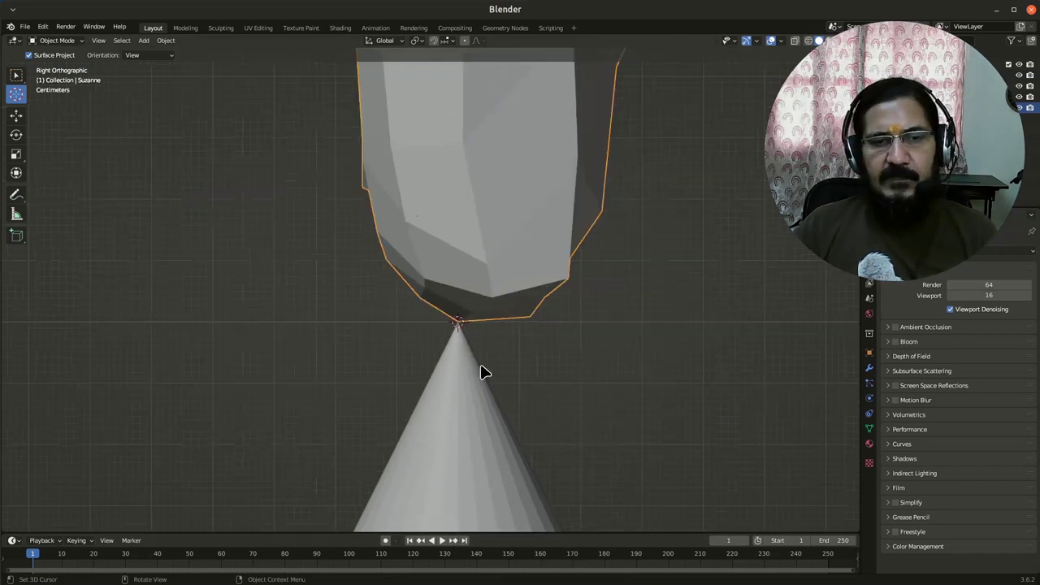
pyautogui.click(14, 75)
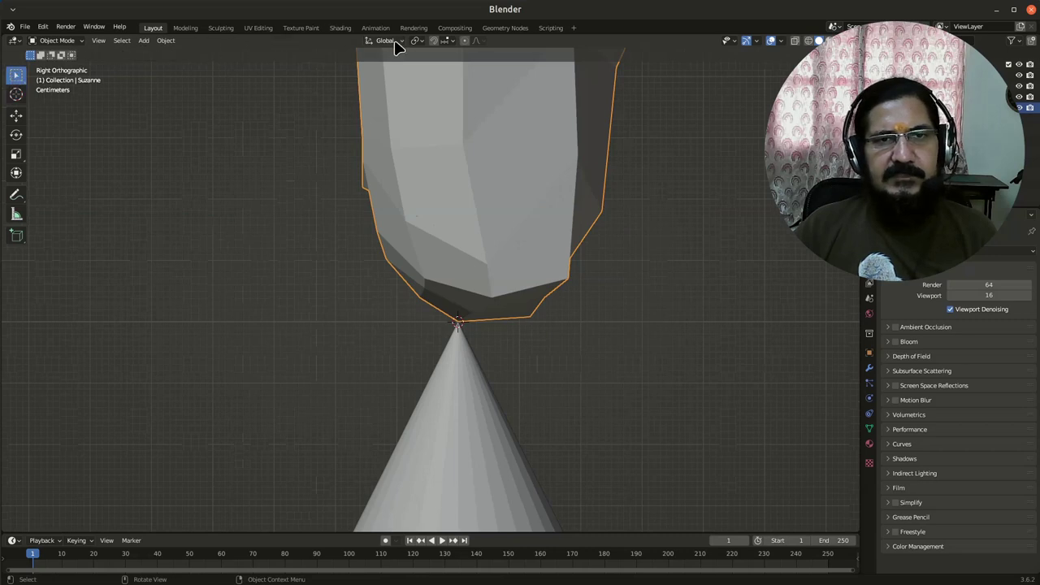
pyautogui.click(418, 41)
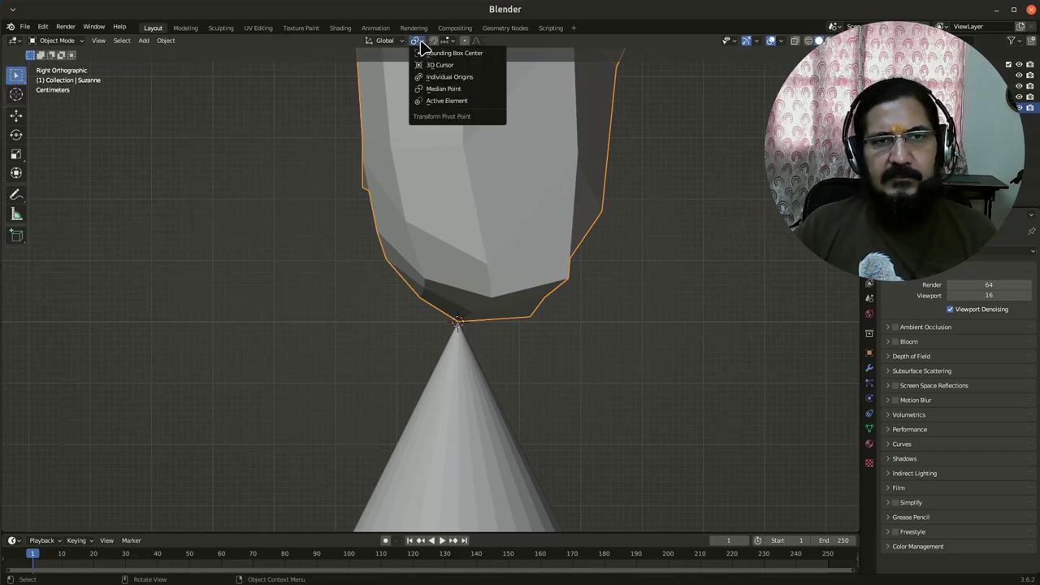
pyautogui.click(463, 72)
pyautogui.scroll(-5, 639, 382)
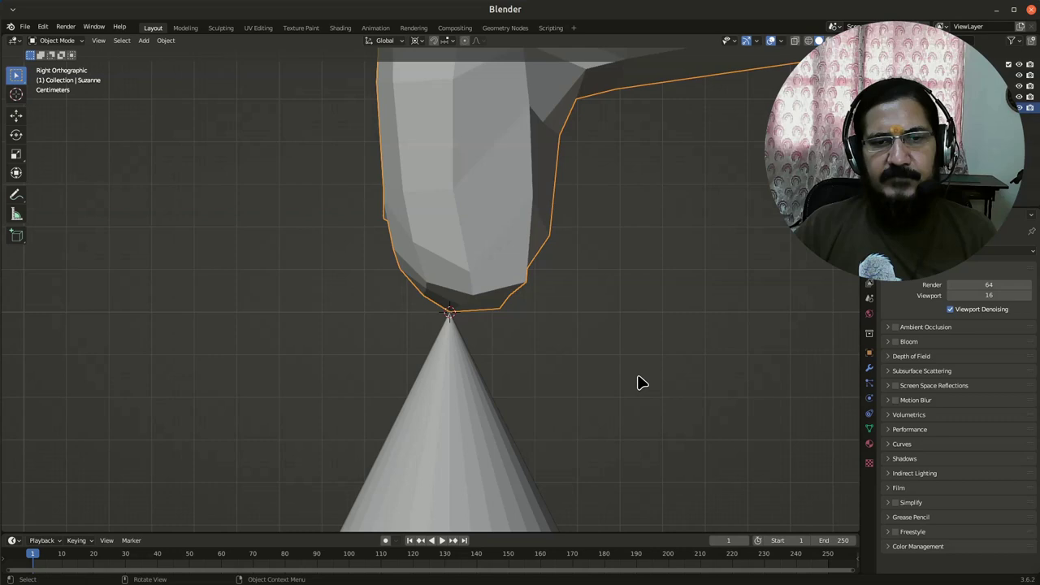
pyautogui.scroll(-2, 499, 355)
pyautogui.moveTo(467, 344); pyautogui.dragTo(457, 314, button='middle')
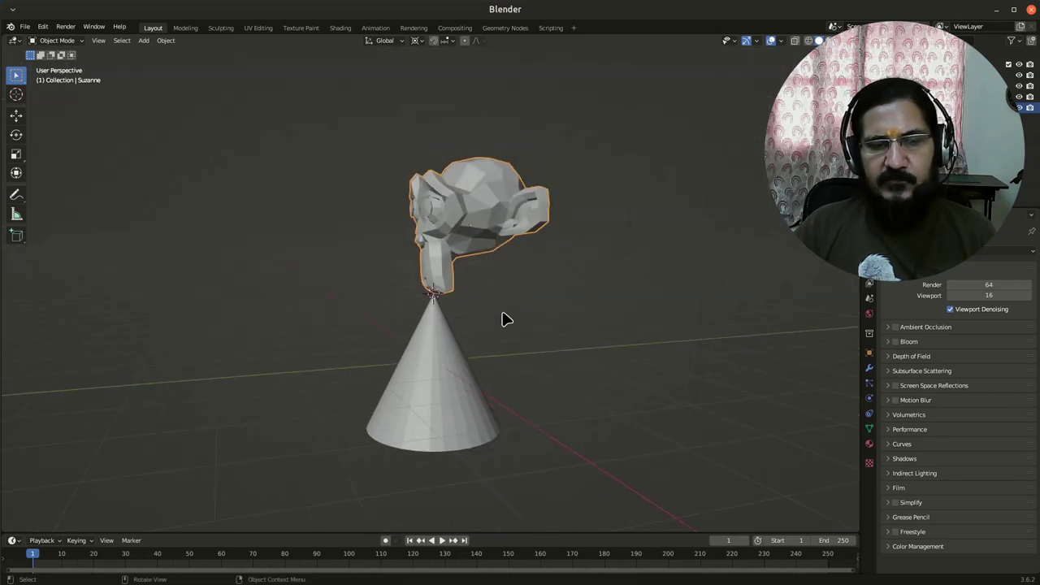
# Test X and trackball rotations around the cone tip, then apply a trial Y rotation.
pyautogui.press('r')
pyautogui.press('x')
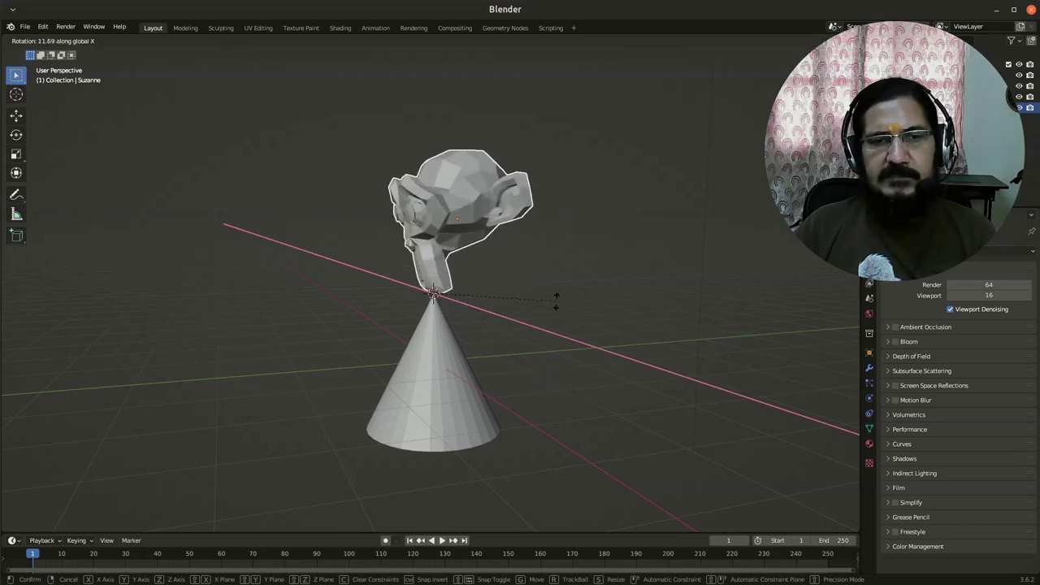
pyautogui.press('r')
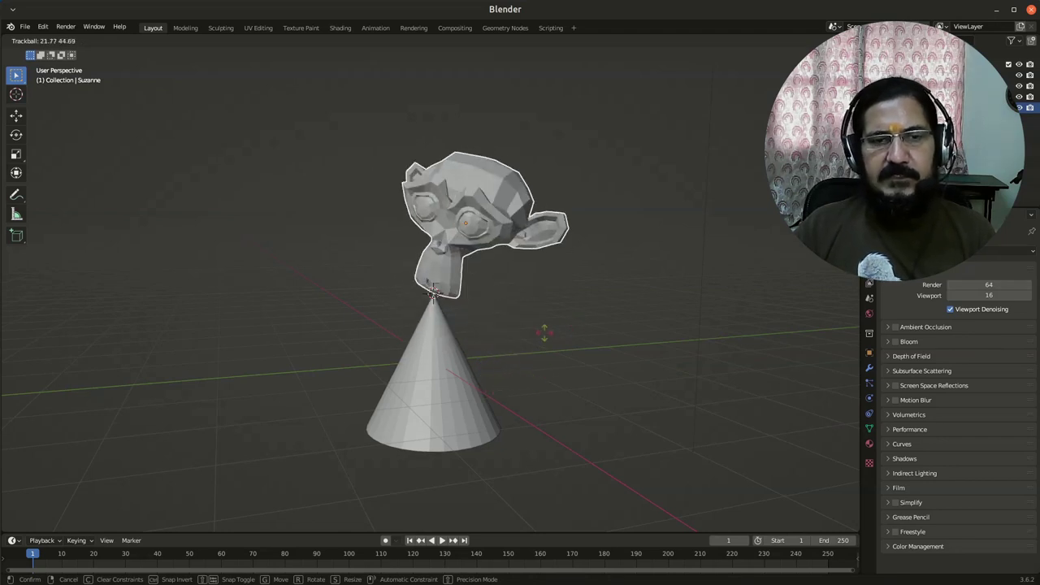
pyautogui.rightClick(545, 331)
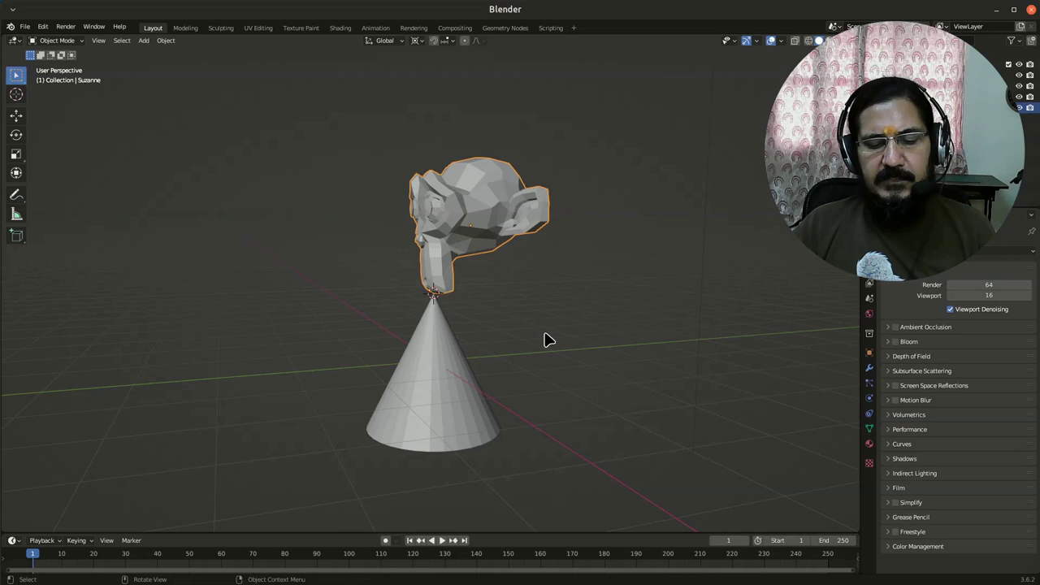
pyautogui.press('r')
pyautogui.press('y')
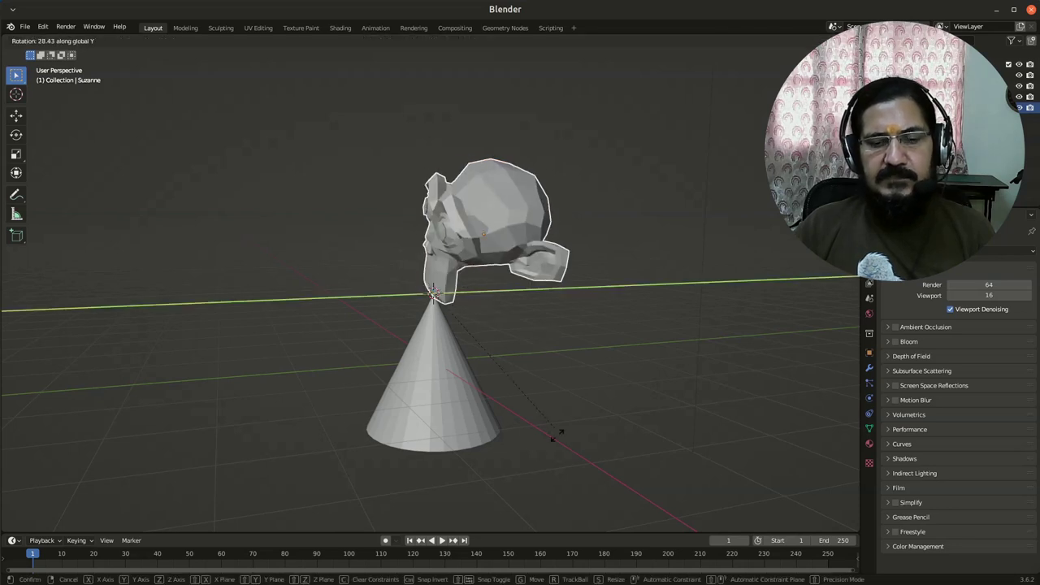
pyautogui.click(523, 357)
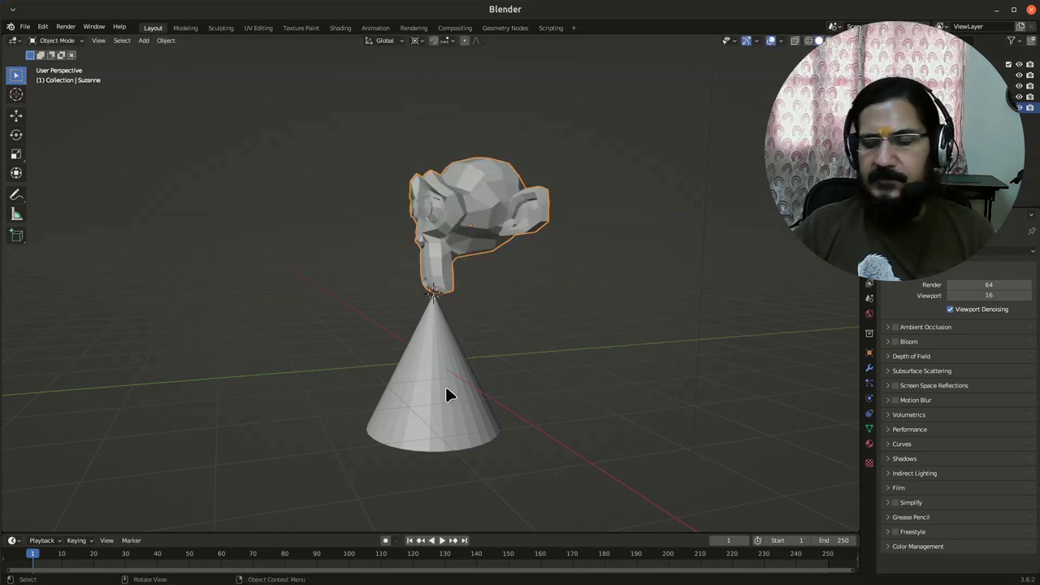
# From Front view, start and cancel trial Y and Z rotations of Suzanne.
pyautogui.press('KP_1')
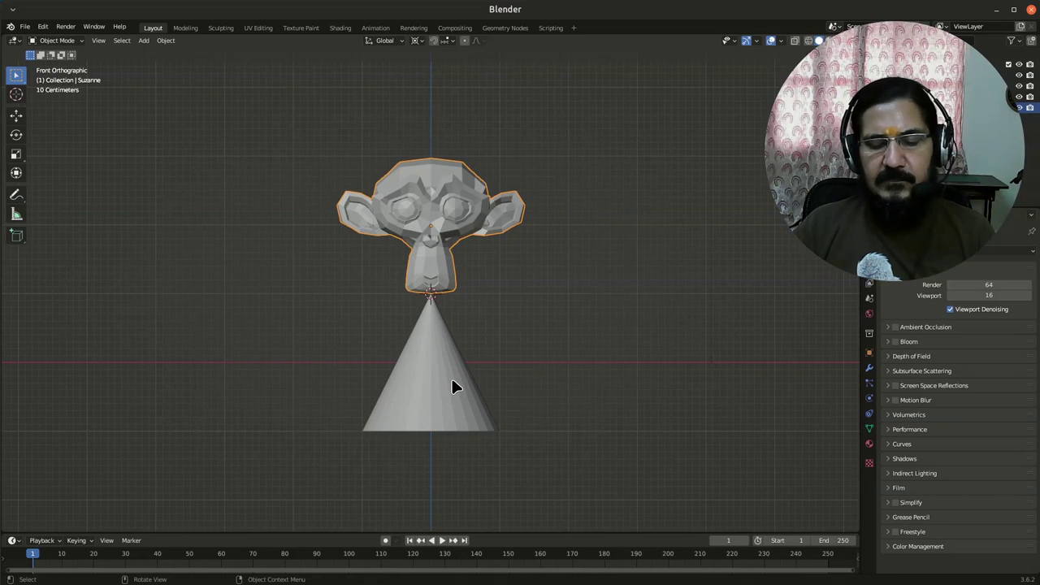
pyautogui.press('r')
pyautogui.press('y')
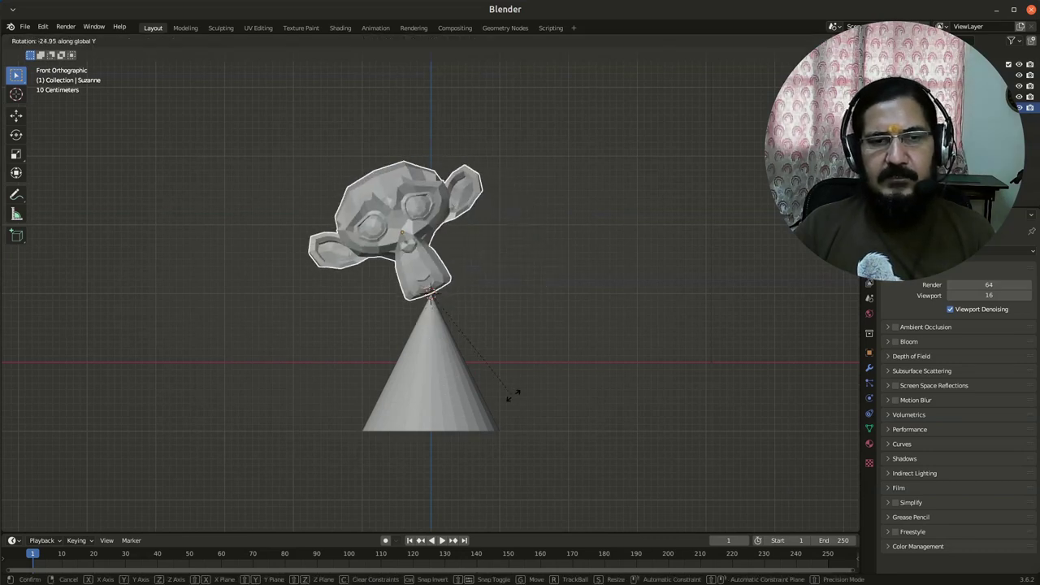
pyautogui.press('Escape')
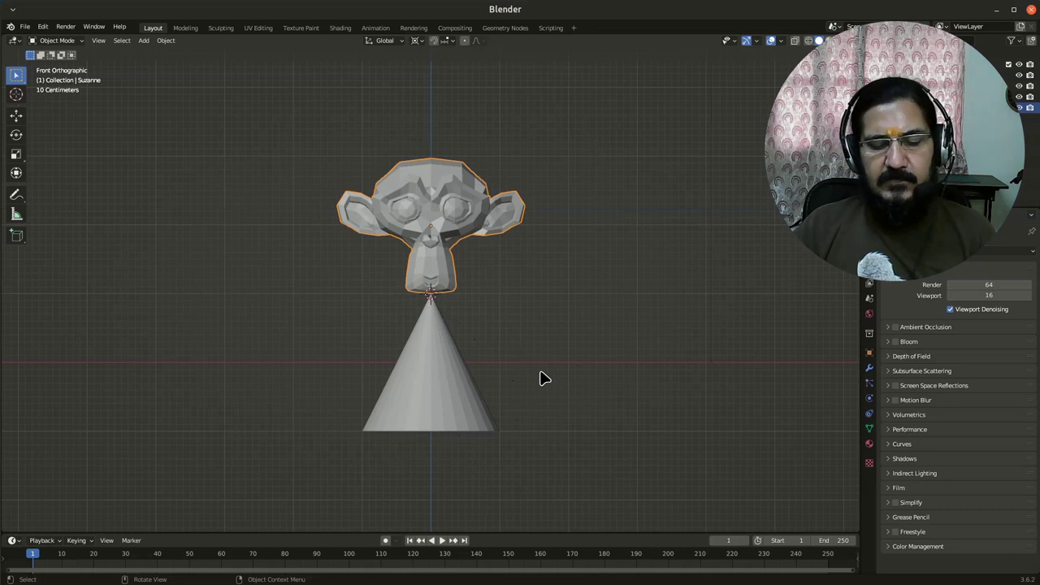
pyautogui.press('r')
pyautogui.press('z')
pyautogui.press('Escape')
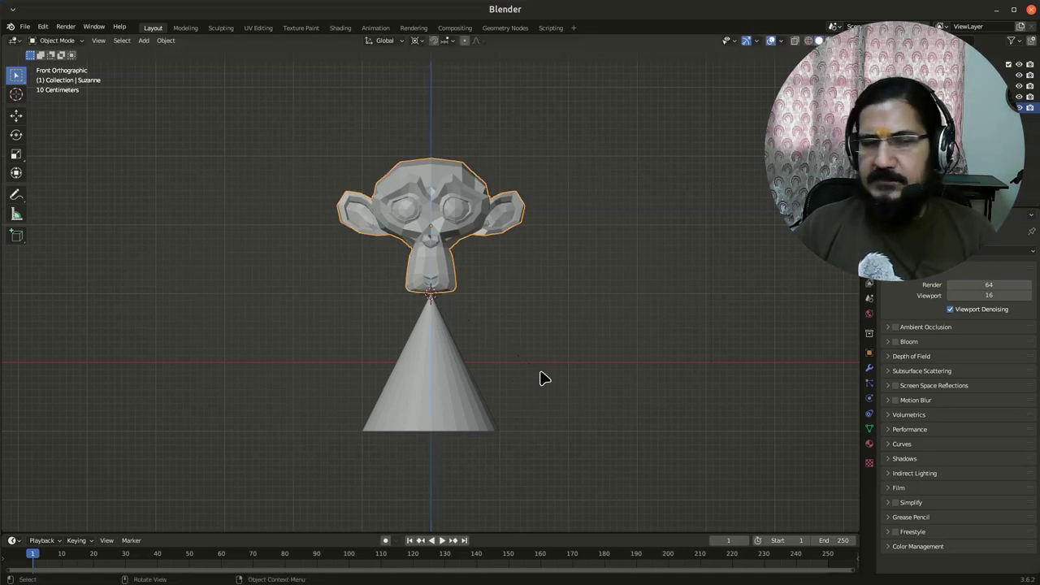
# Spin Suzanne about global Z around the cone-tip 3D cursor.
pyautogui.moveTo(545, 378); pyautogui.dragTo(501, 382, button='middle')
pyautogui.press('r')
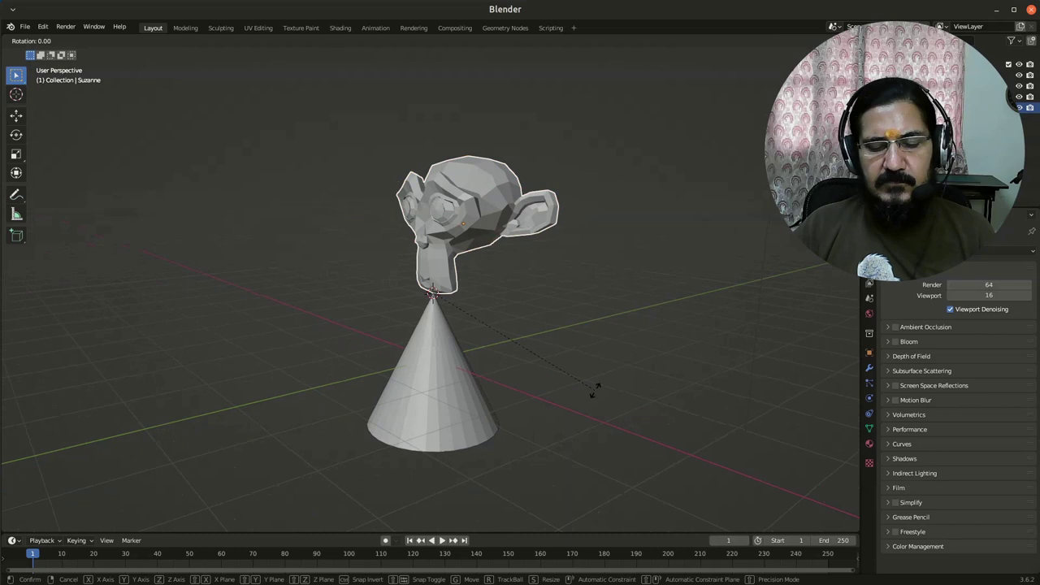
pyautogui.press('z')
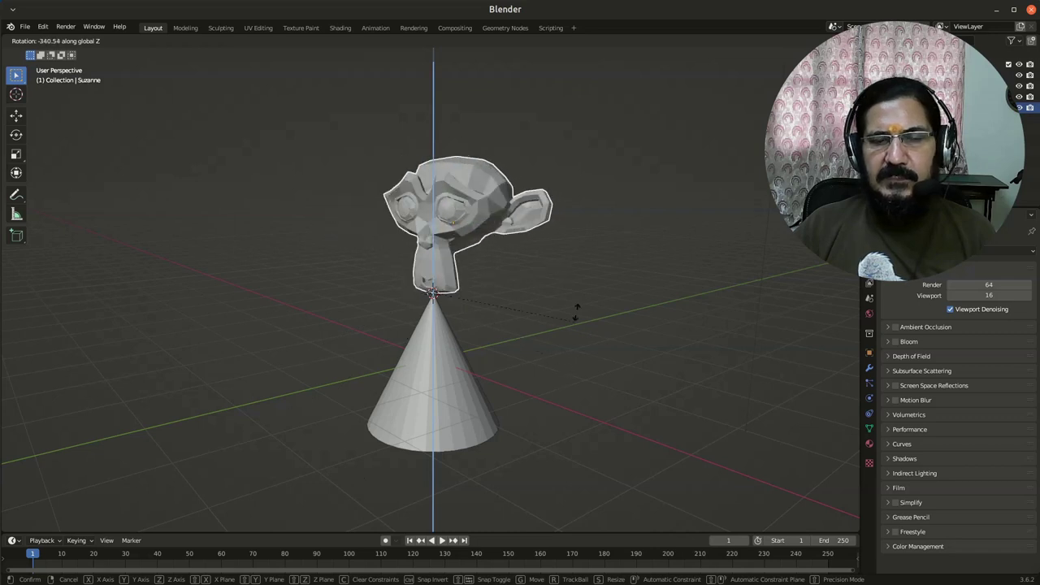
pyautogui.click(520, 325)
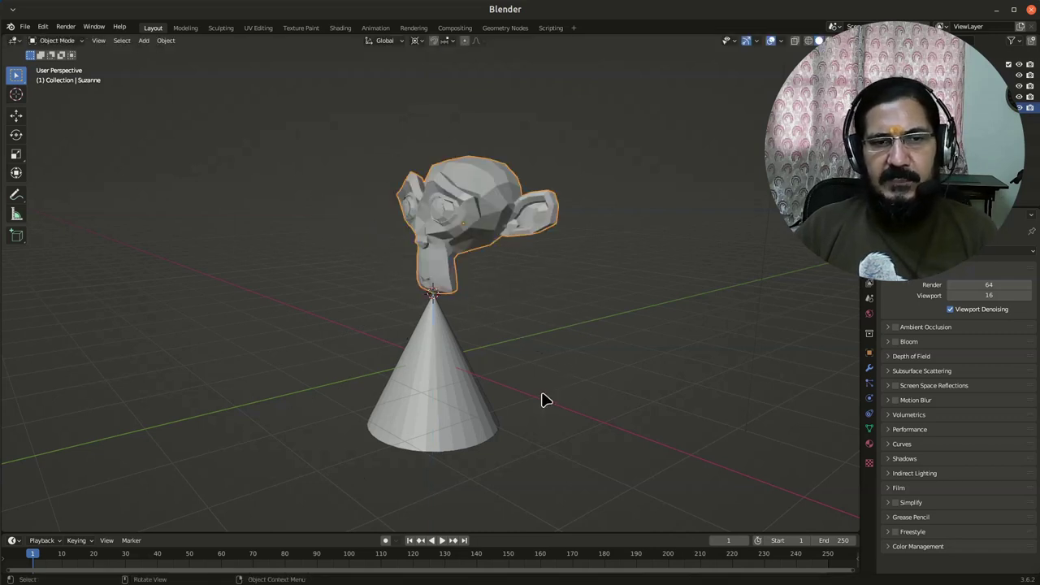
pyautogui.scroll(-2, 544, 400)
# Move the 3D cursor into empty space beside the cone, then return to Select Box.
pyautogui.press('KP_3')
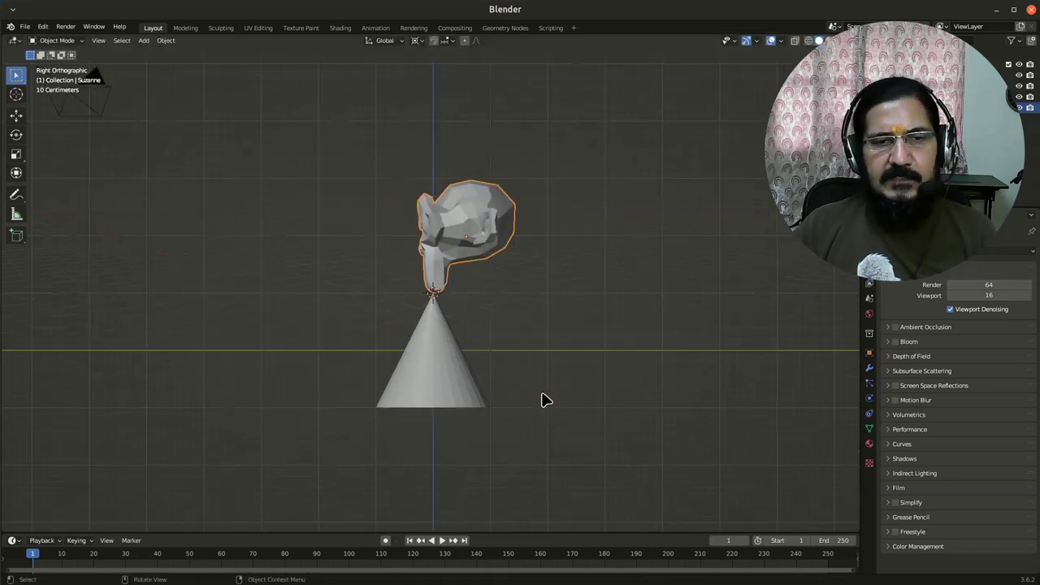
pyautogui.click(17, 96)
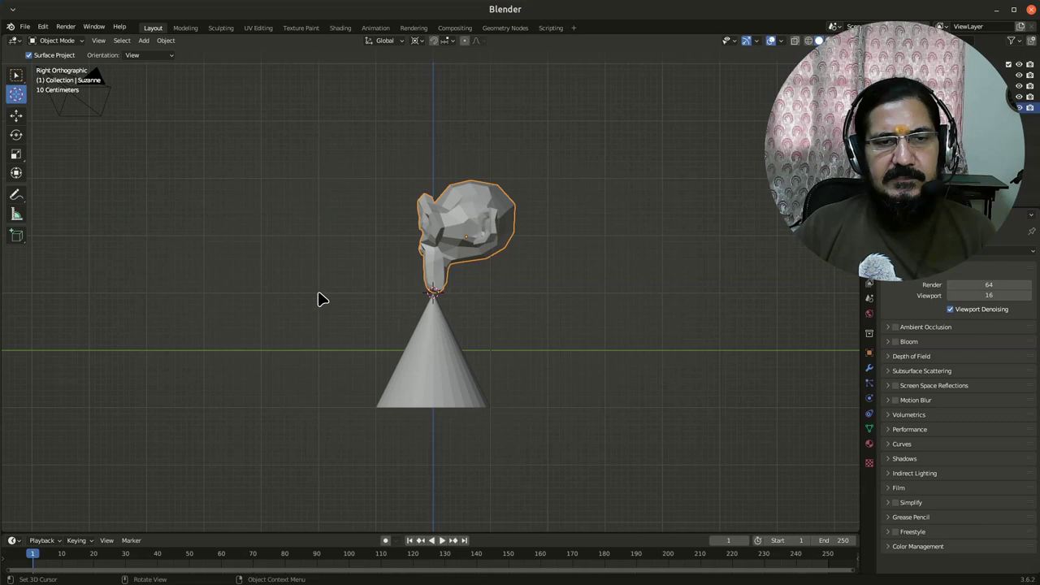
pyautogui.moveTo(331, 479); pyautogui.dragTo(398, 440, button='middle')
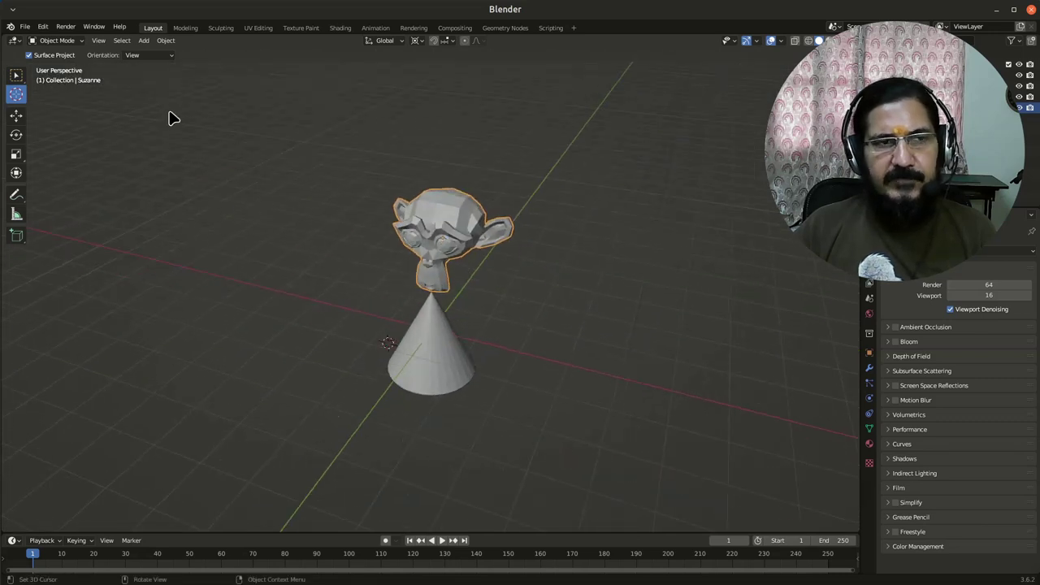
pyautogui.click(16, 75)
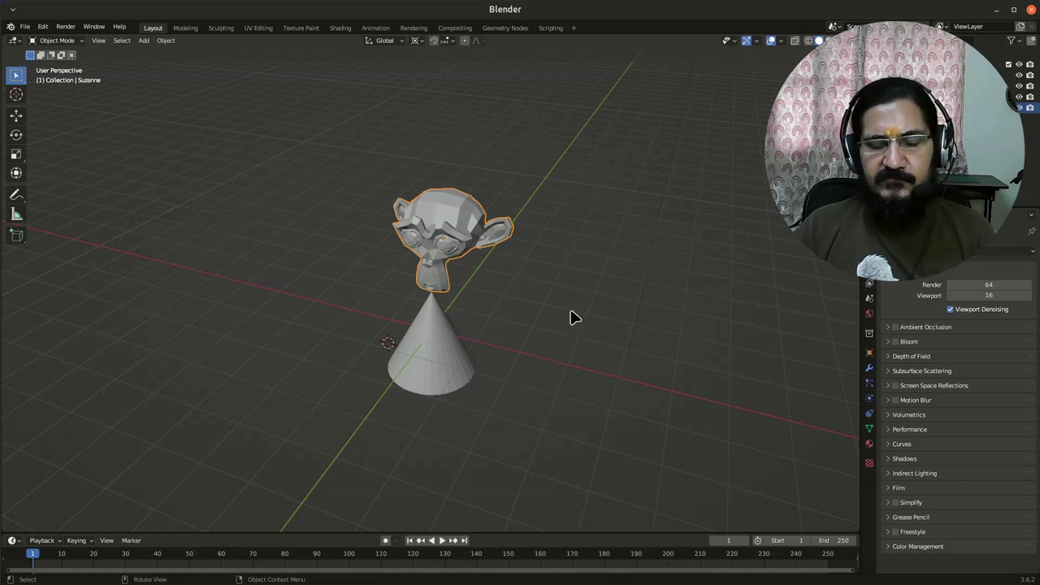
# Rotate Suzanne about global Z around the off-object 3D cursor.
pyautogui.press('r')
pyautogui.press('z')
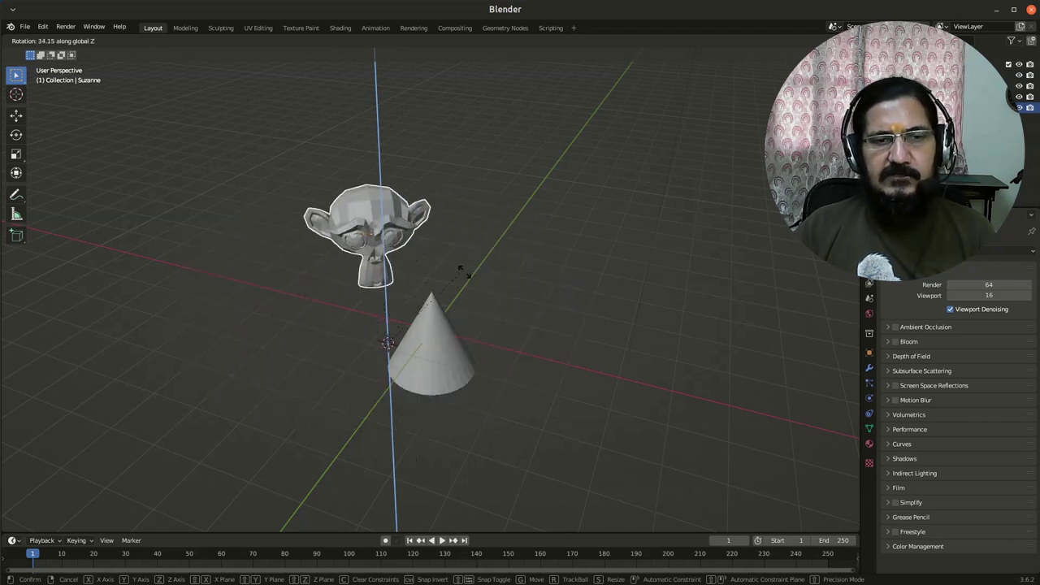
pyautogui.click(561, 351)
pyautogui.moveTo(545, 411); pyautogui.dragTo(573, 414, button='middle')
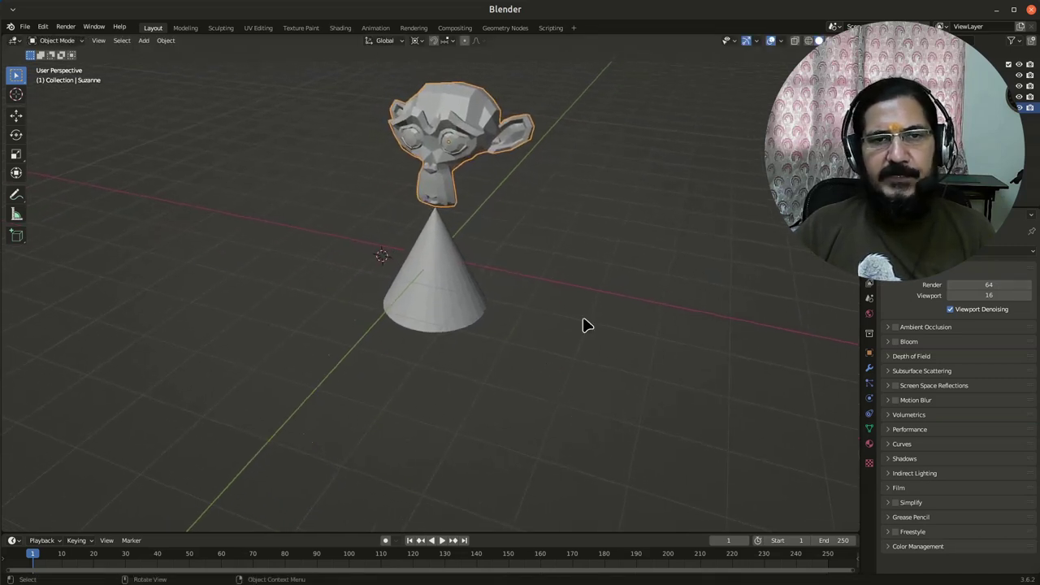
pyautogui.moveTo(583, 325); pyautogui.dragTo(573, 331, button='middle')
pyautogui.moveTo(561, 209); pyautogui.dragTo(460, 332, button='middle')
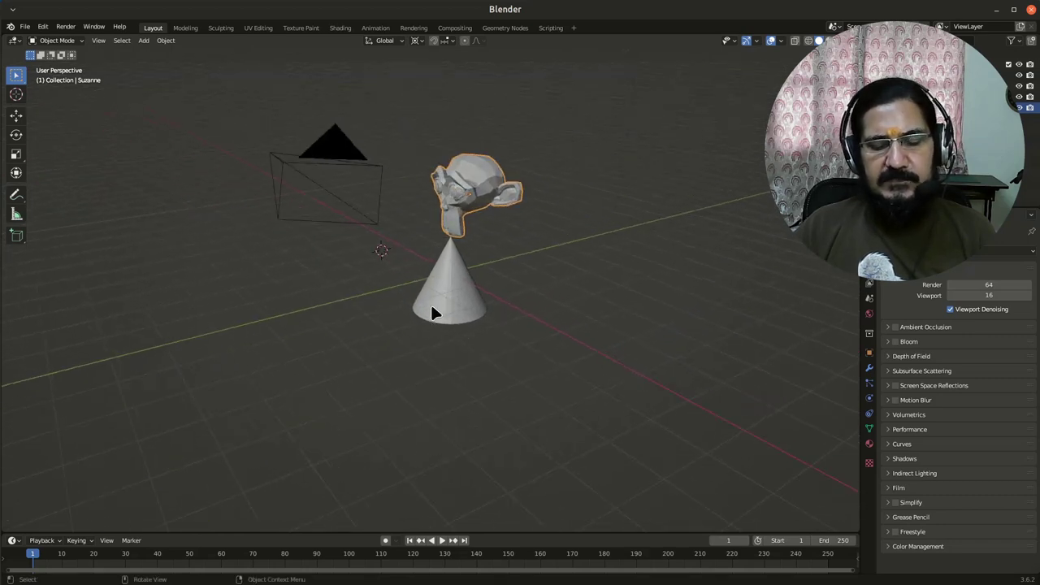
# Swing Suzanne about global Y and then X, ending back atop the cone.
pyautogui.press('r')
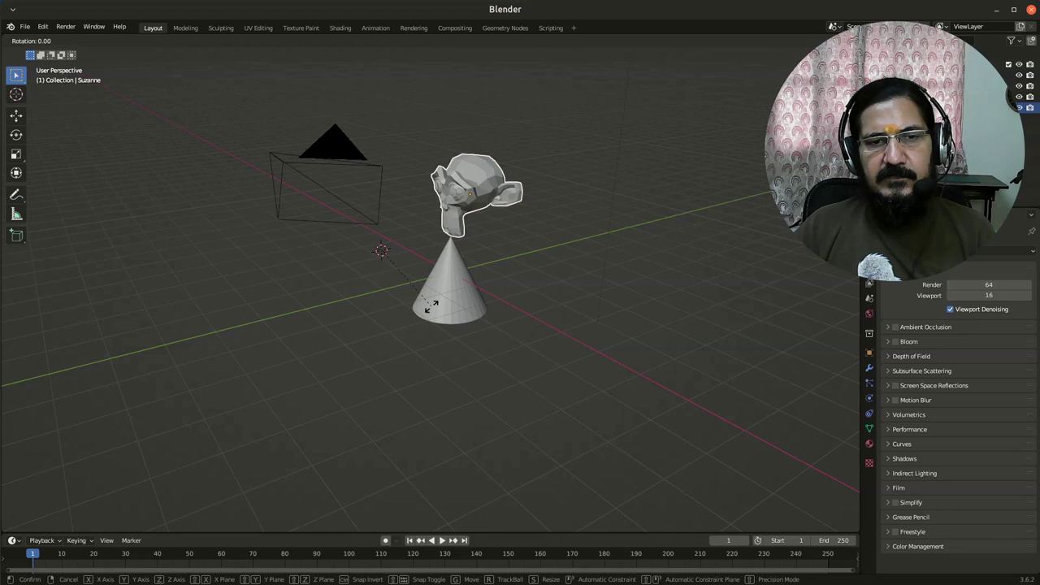
pyautogui.press('y')
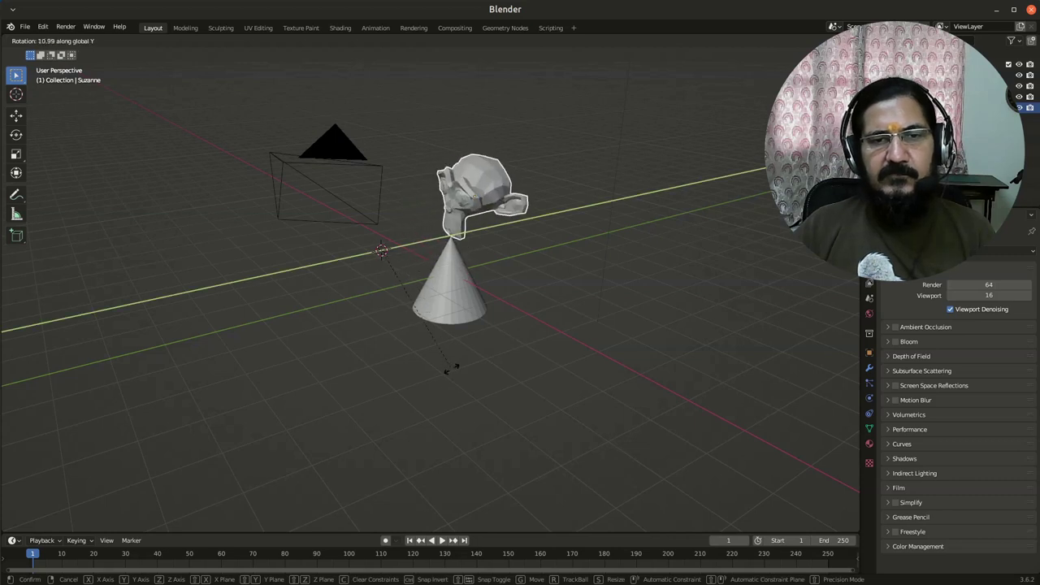
pyautogui.click(447, 395)
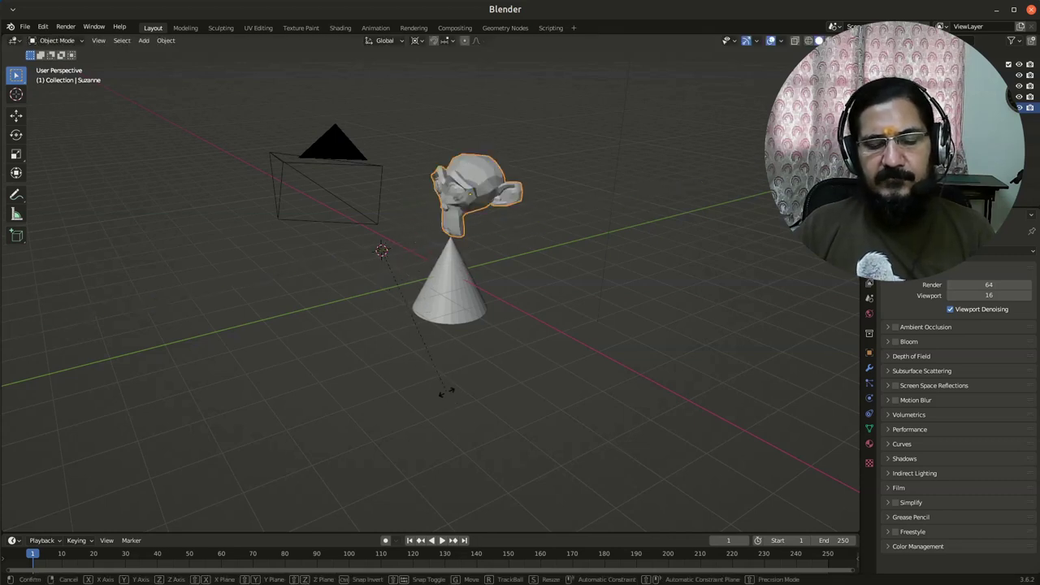
pyautogui.press('r')
pyautogui.press('x')
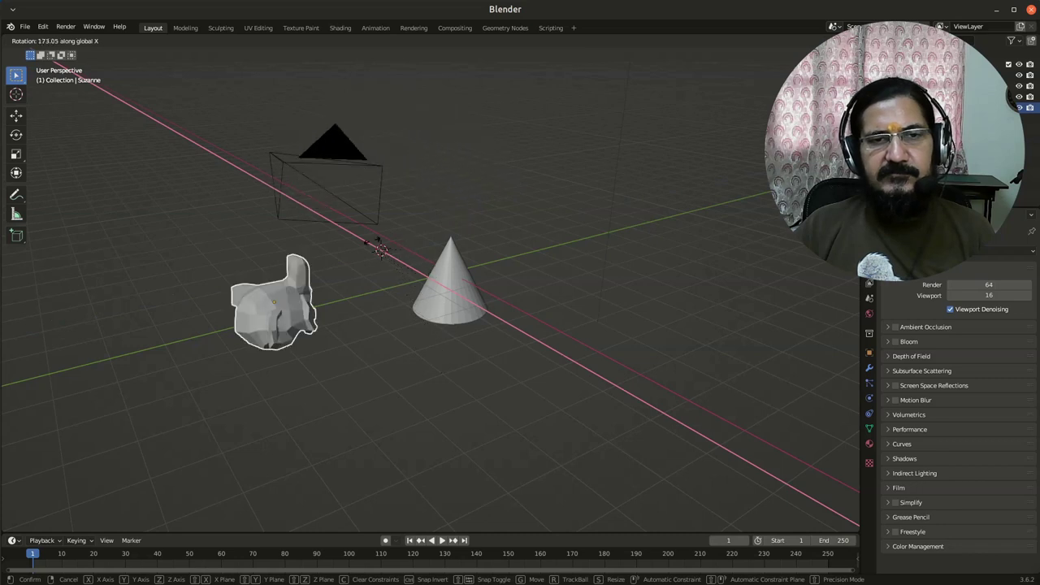
pyautogui.click(455, 318)
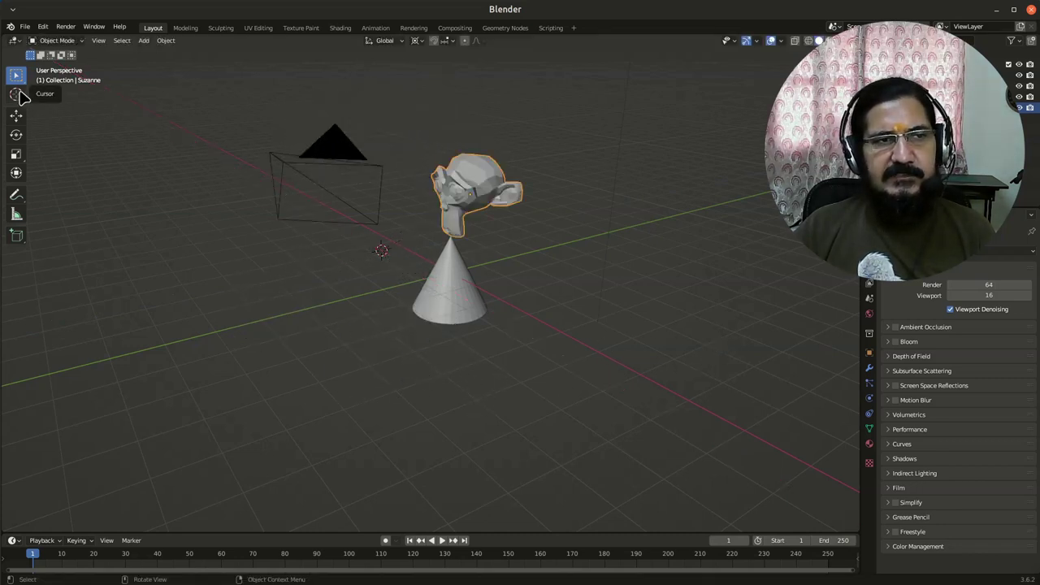
# Move the 3D cursor to empty space upper left and swing Suzanne about Y onto the cone.
pyautogui.click(16, 93)
pyautogui.click(155, 174)
pyautogui.press('r')
pyautogui.press('y')
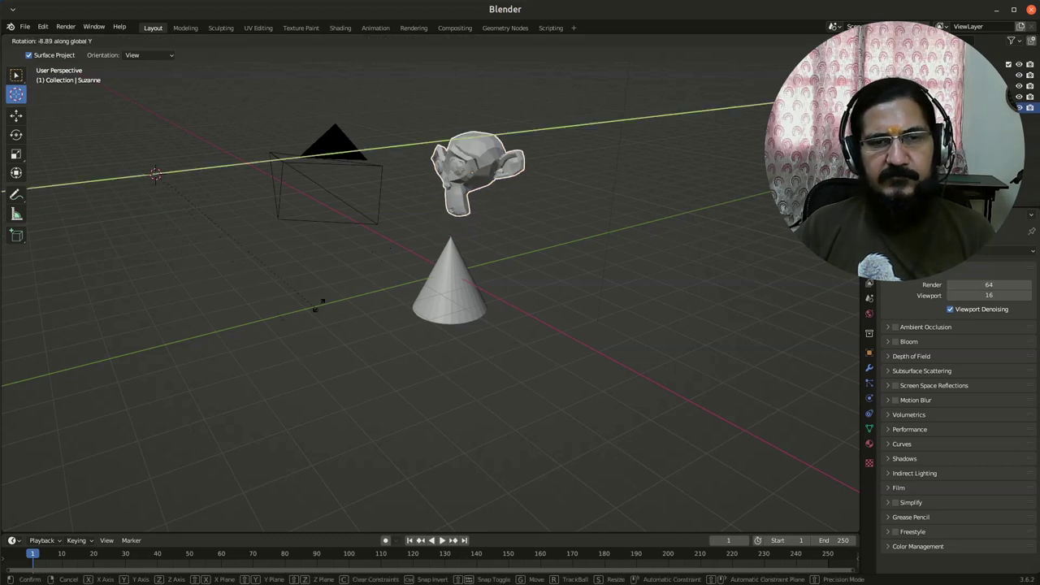
pyautogui.click(420, 333)
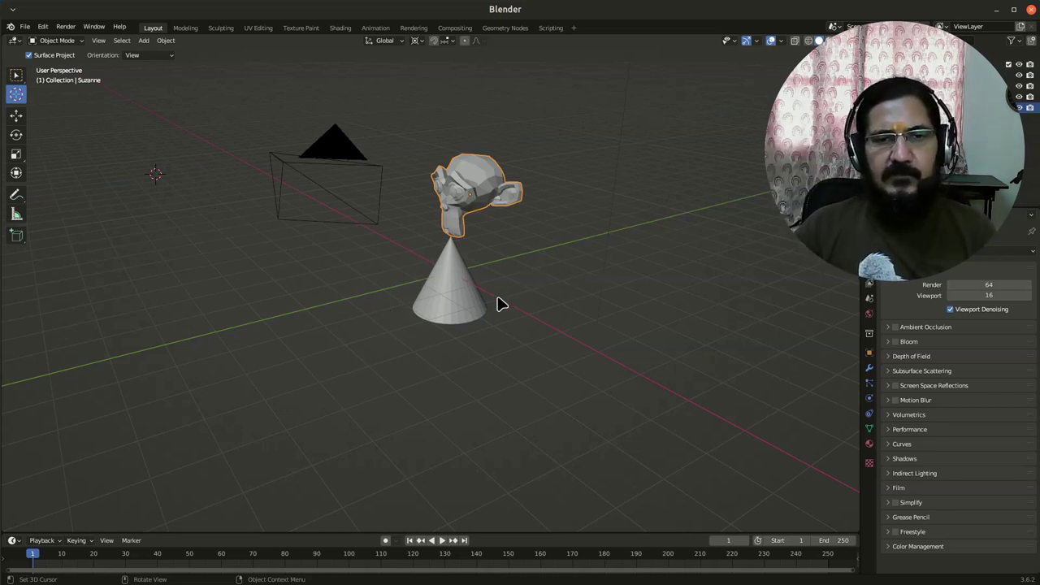
# Switch the pivot point to Individual Origins, then test and cancel an X rotation.
pyautogui.click(418, 41)
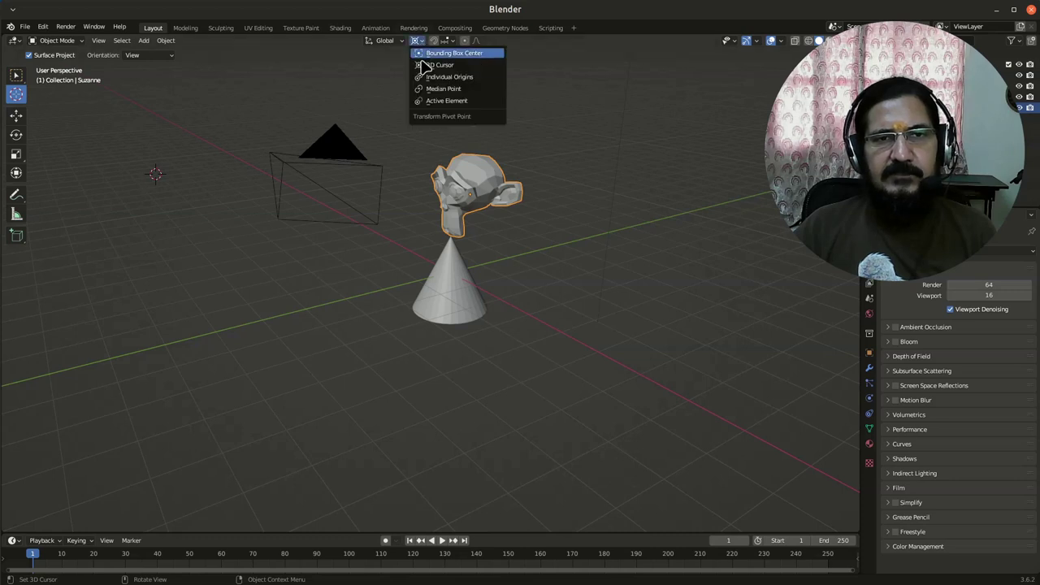
pyautogui.click(486, 77)
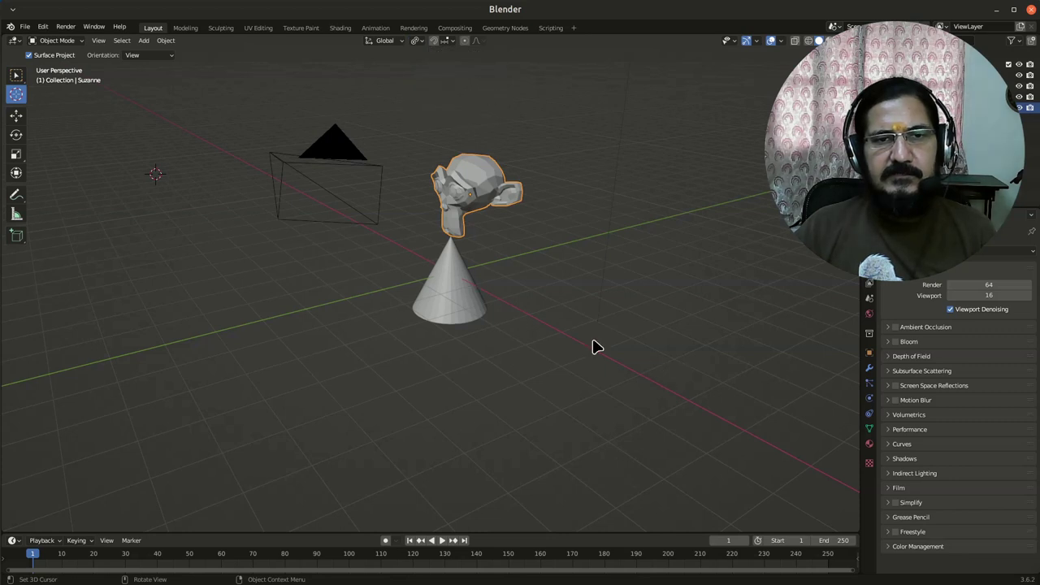
pyautogui.press('r')
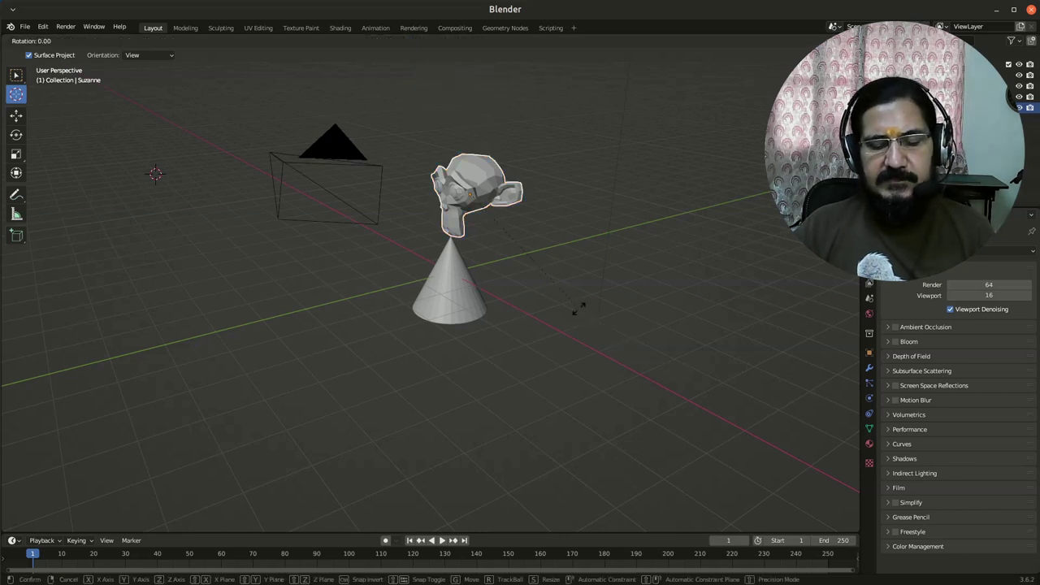
pyautogui.press('x')
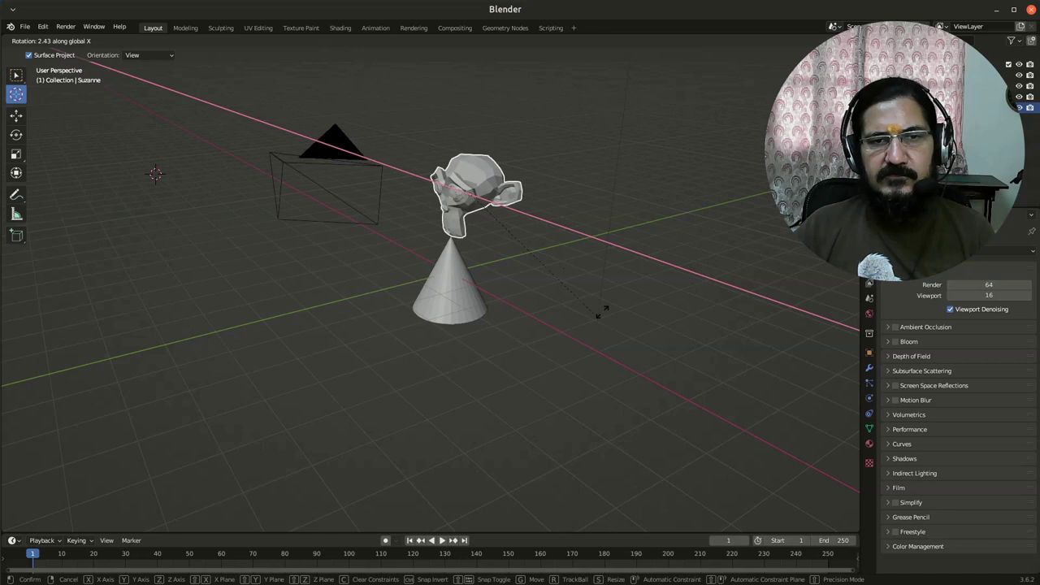
pyautogui.rightClick(649, 360)
pyautogui.keyDown('ctrl'); pyautogui.moveTo(542, 292); pyautogui.dragTo(459, 339, button='middle'); pyautogui.keyUp('ctrl')
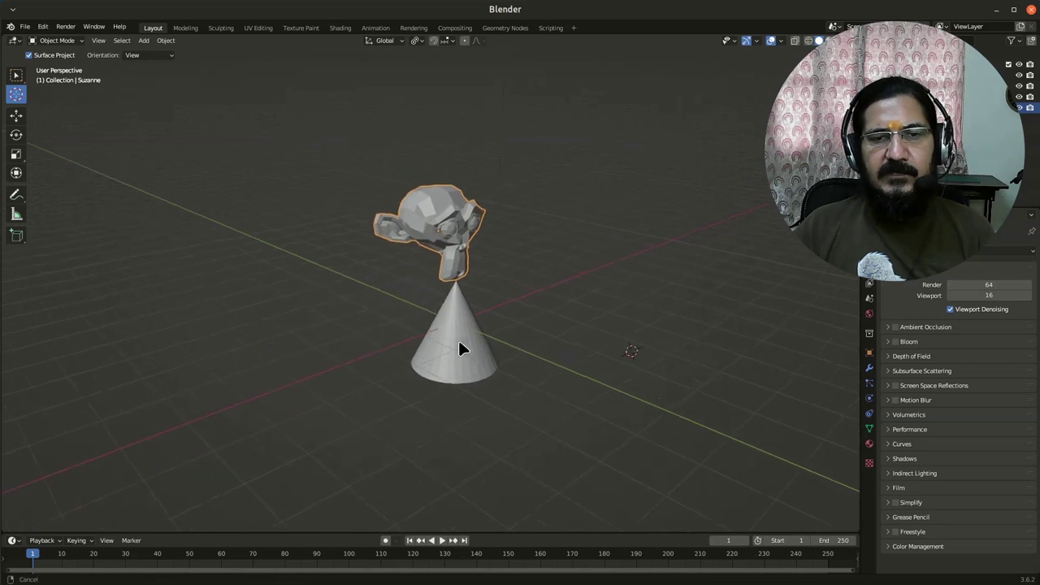
pyautogui.click(418, 43)
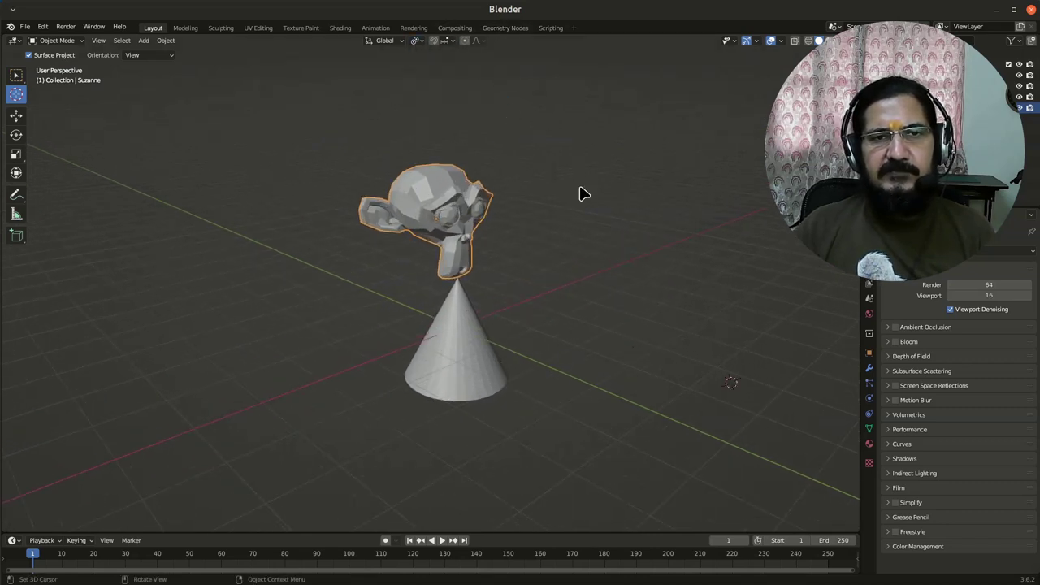